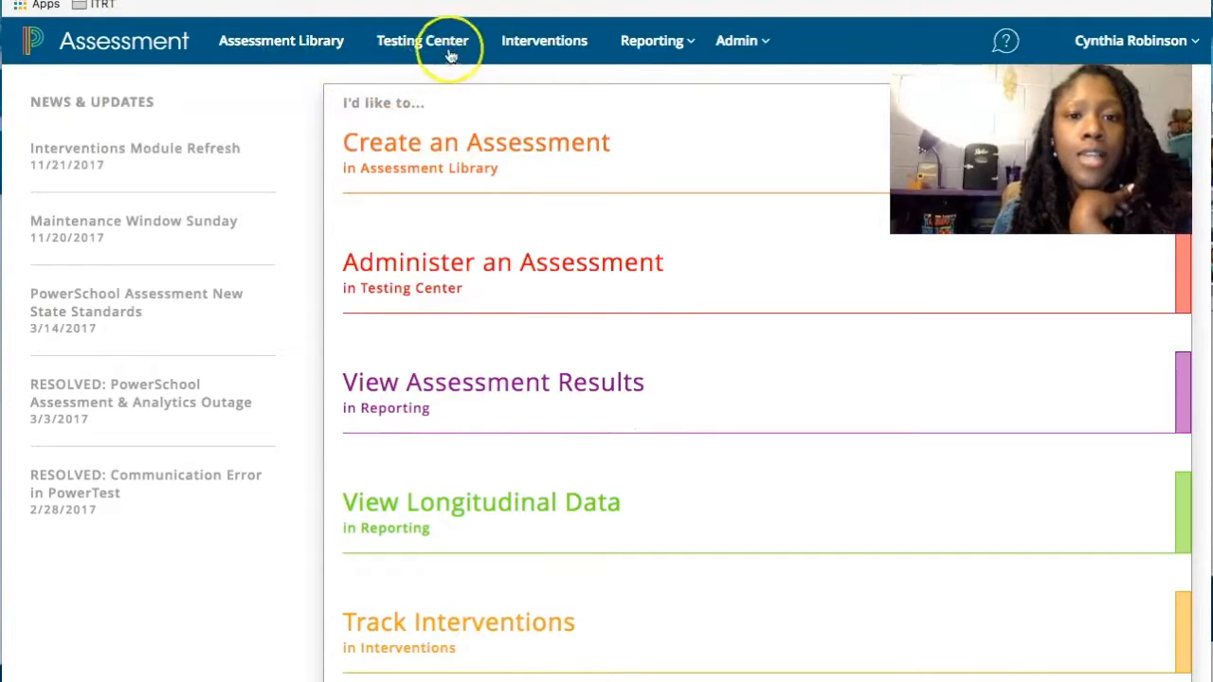
- Pick ENGL-3 under VA Current Standards > ENGL (VA 2010) in the Subject list
left_click(416, 144)
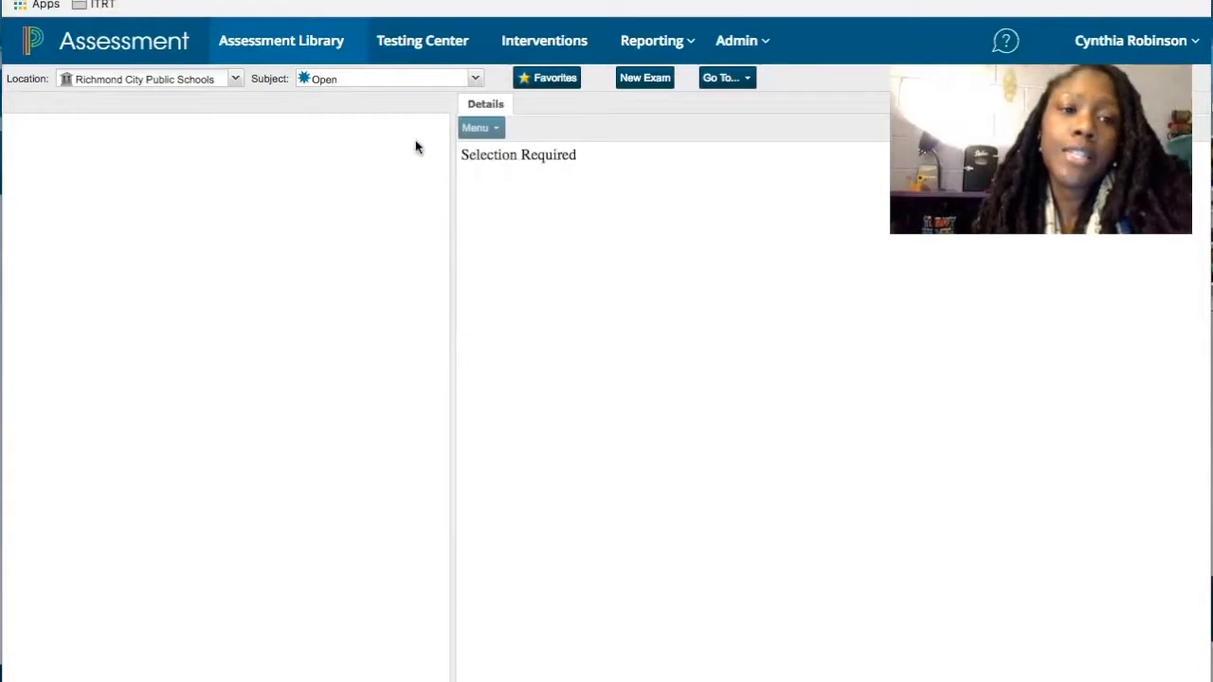
left_click(389, 80)
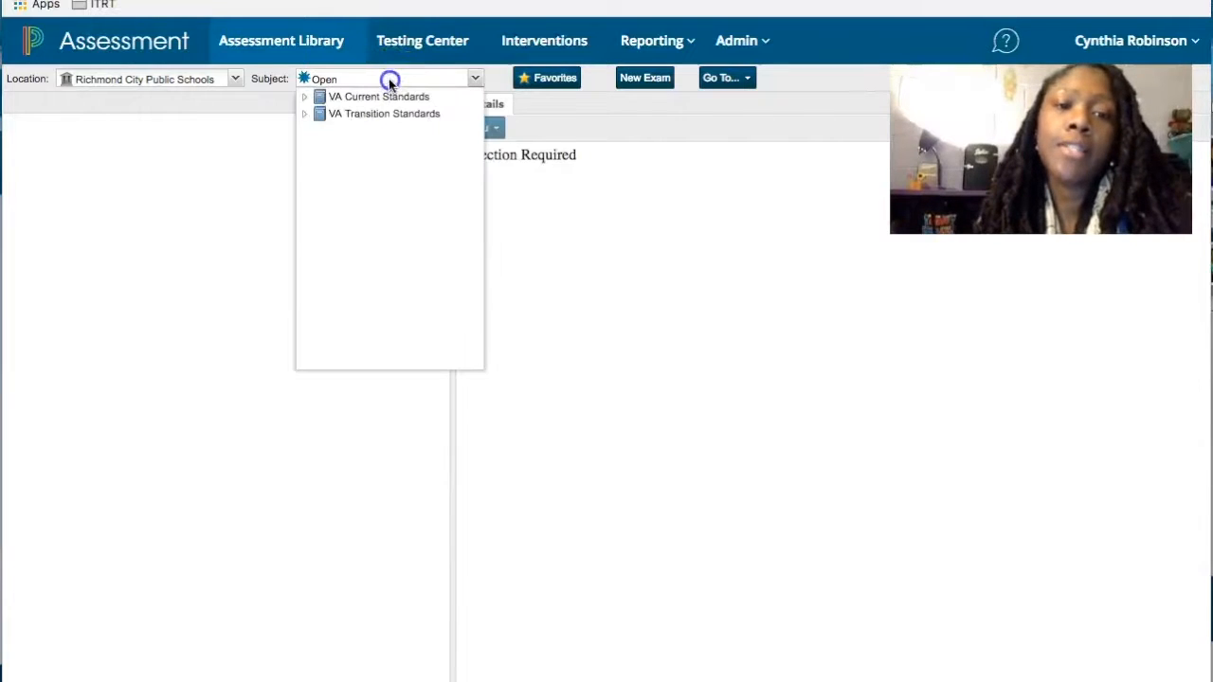
left_click(305, 99)
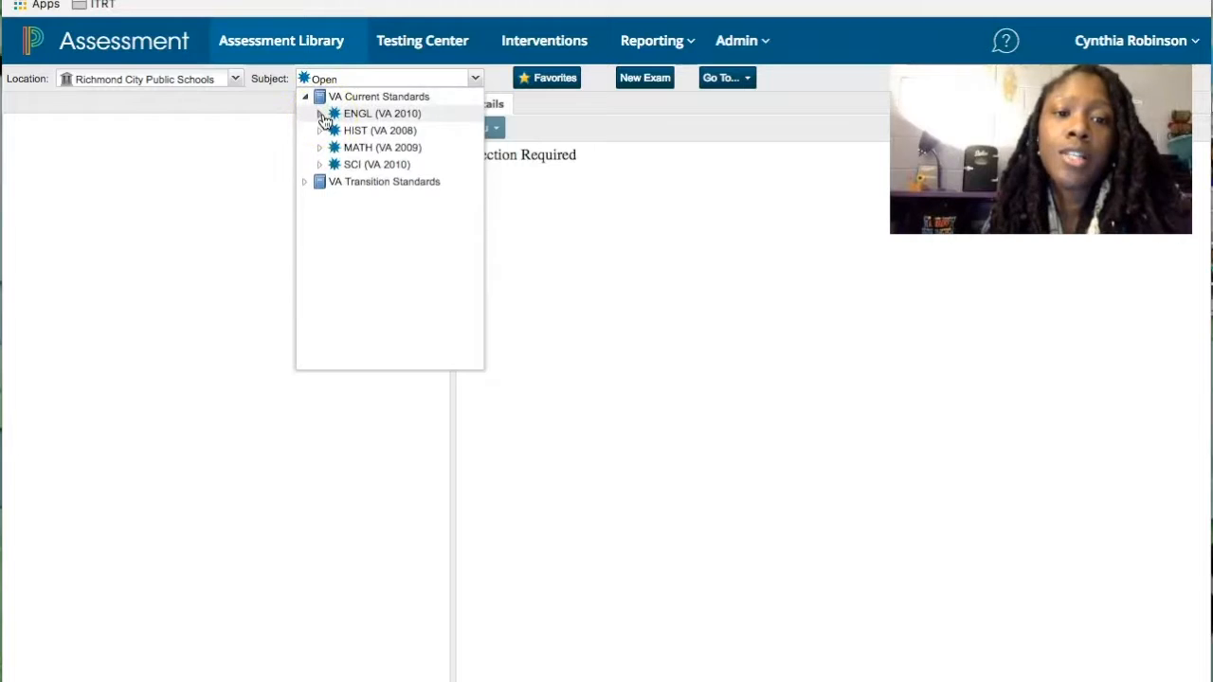
left_click(320, 115)
left_click(377, 150)
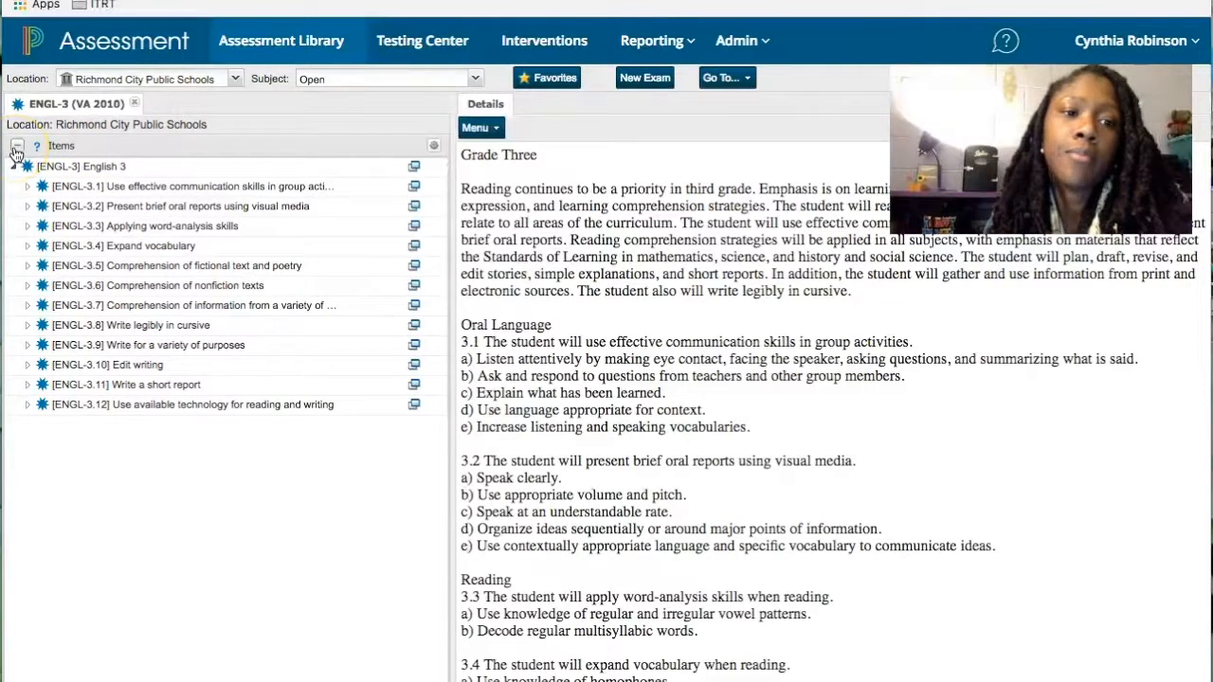
- Expand ENGL-3.1 and check sub-standards 3.1a, 3.1b and 3.1c for attached questions
left_click(26, 190)
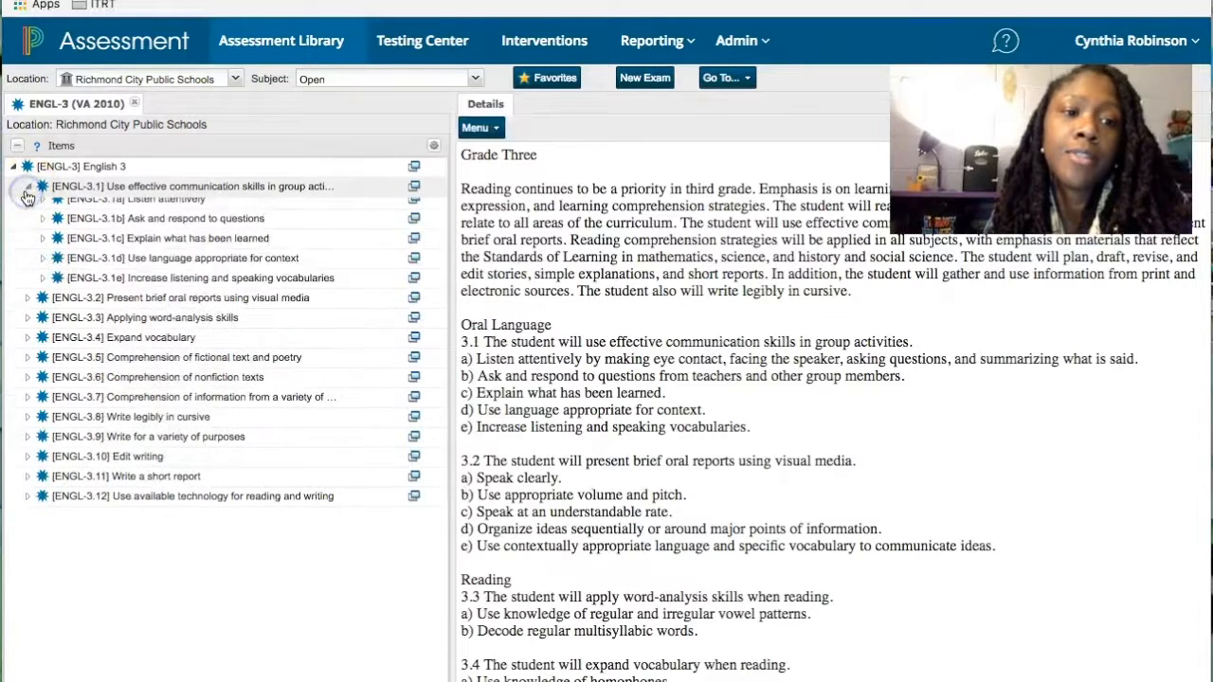
left_click(43, 207)
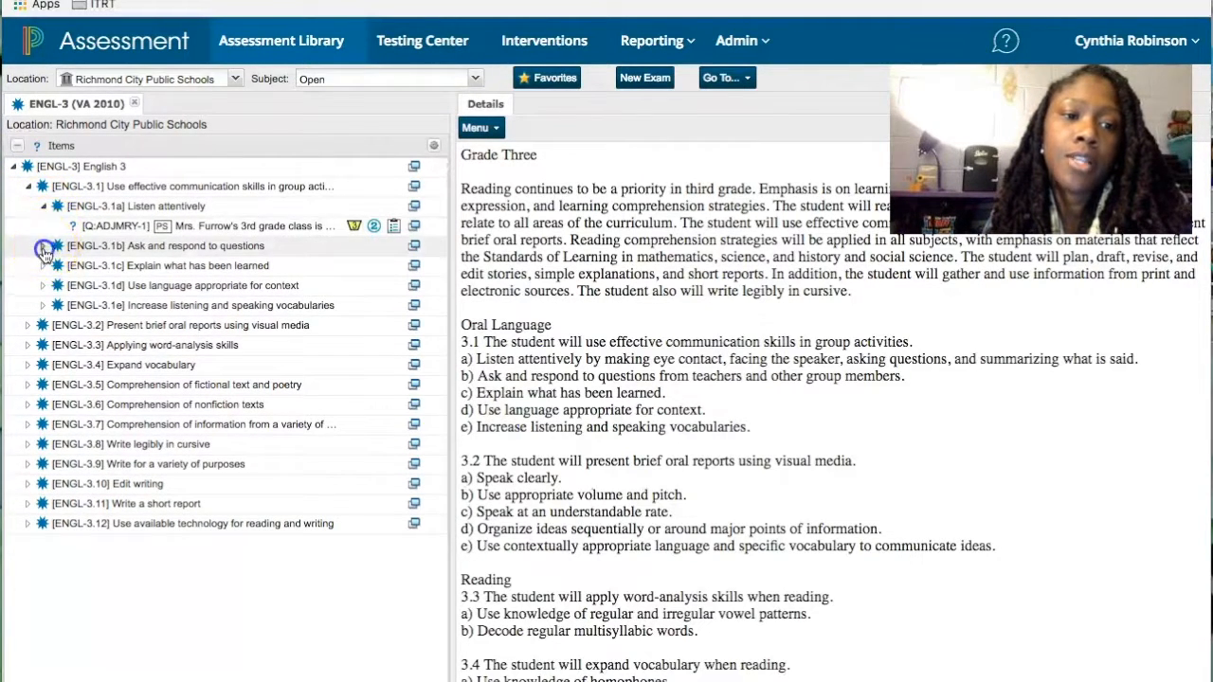
left_click(43, 248)
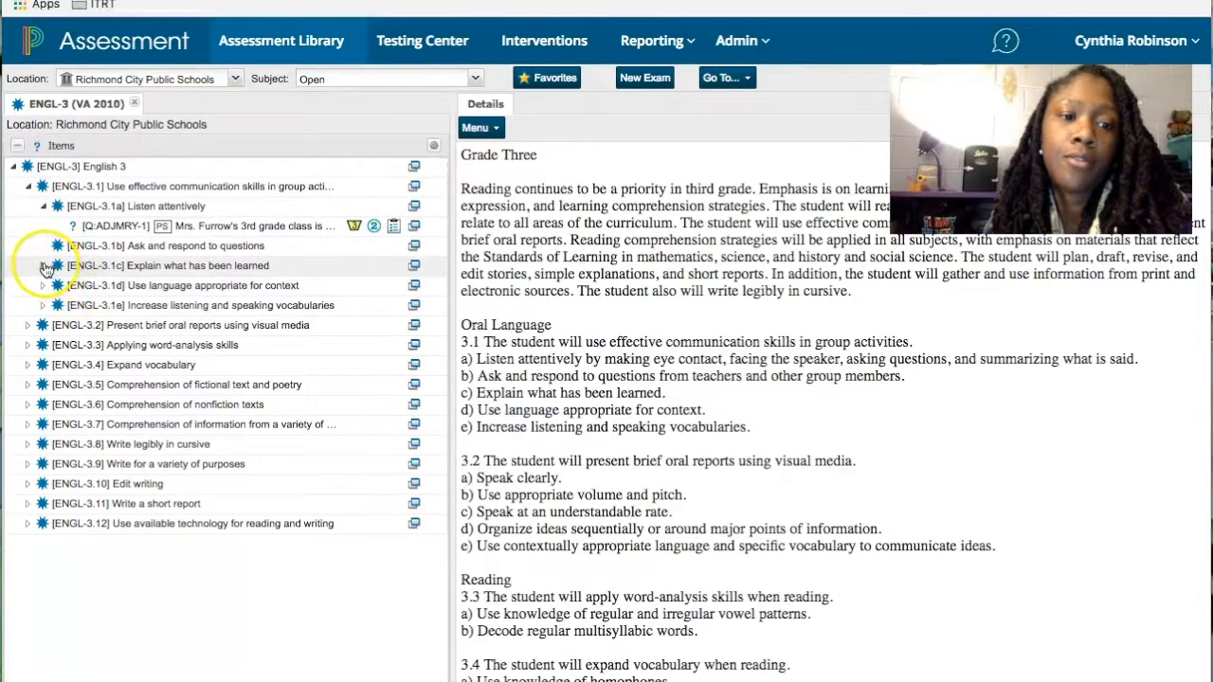
left_click(45, 281)
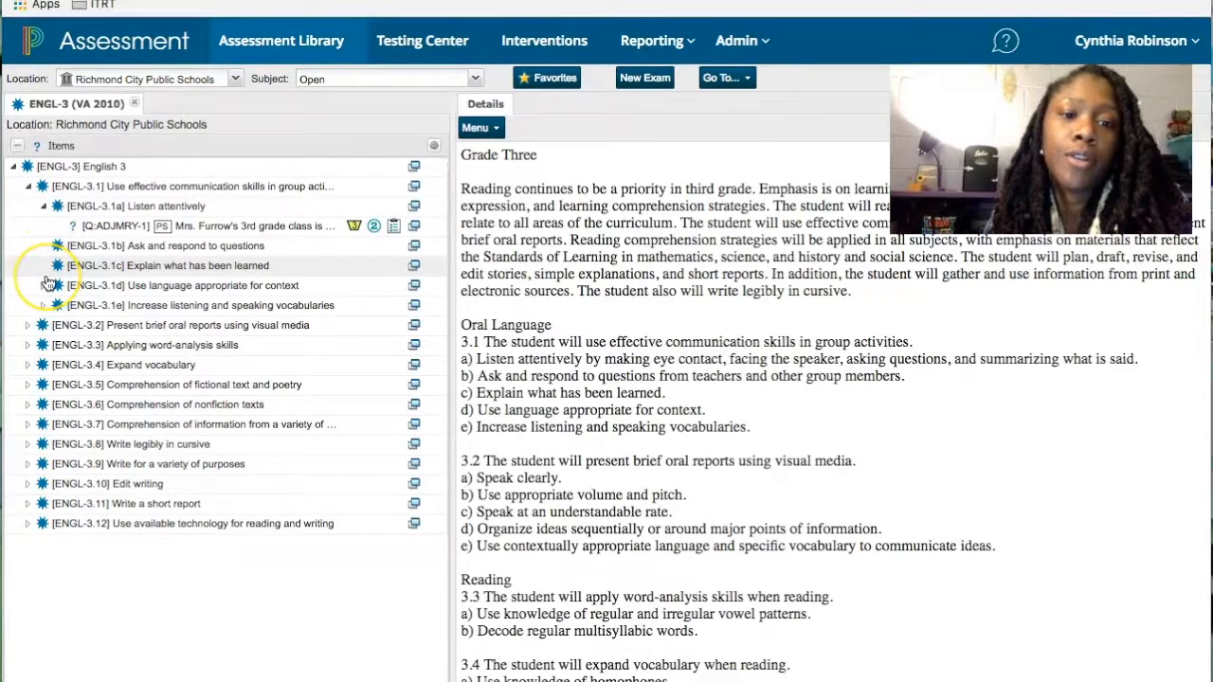
- Collapse Items and show the Resources Passages folder with its 3rd Grade folders
left_click(17, 147)
left_click(17, 148)
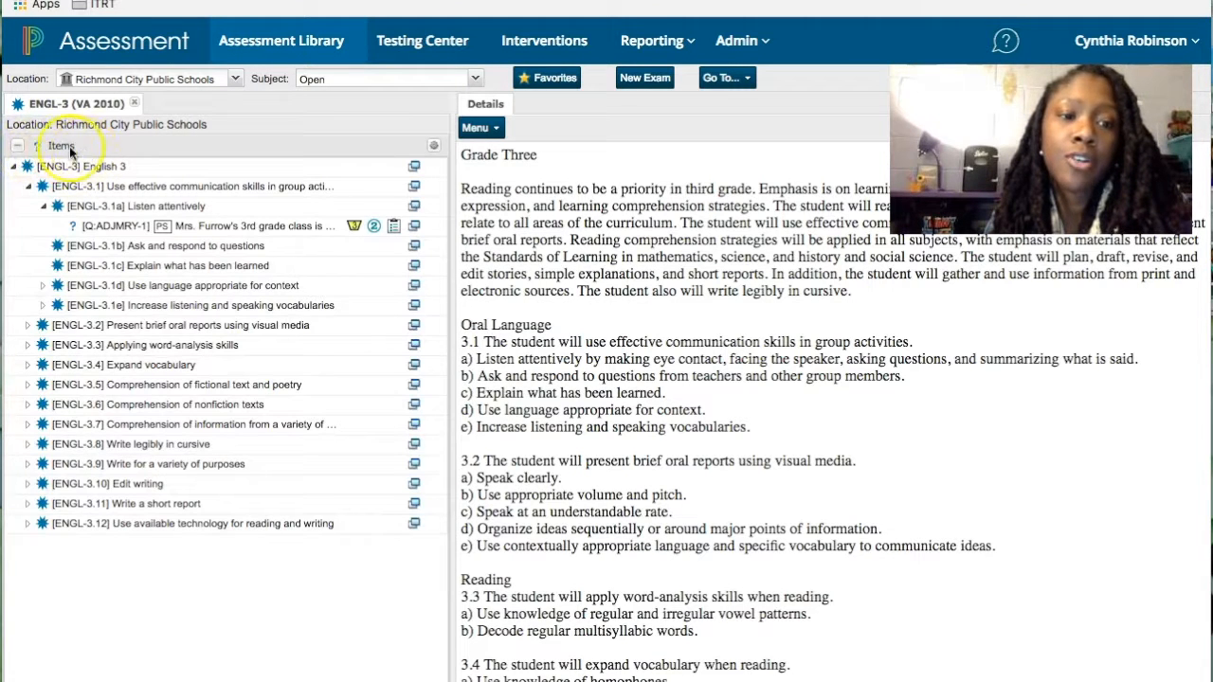
left_click(17, 148)
left_click(18, 169)
left_click(19, 169)
left_click(11, 189)
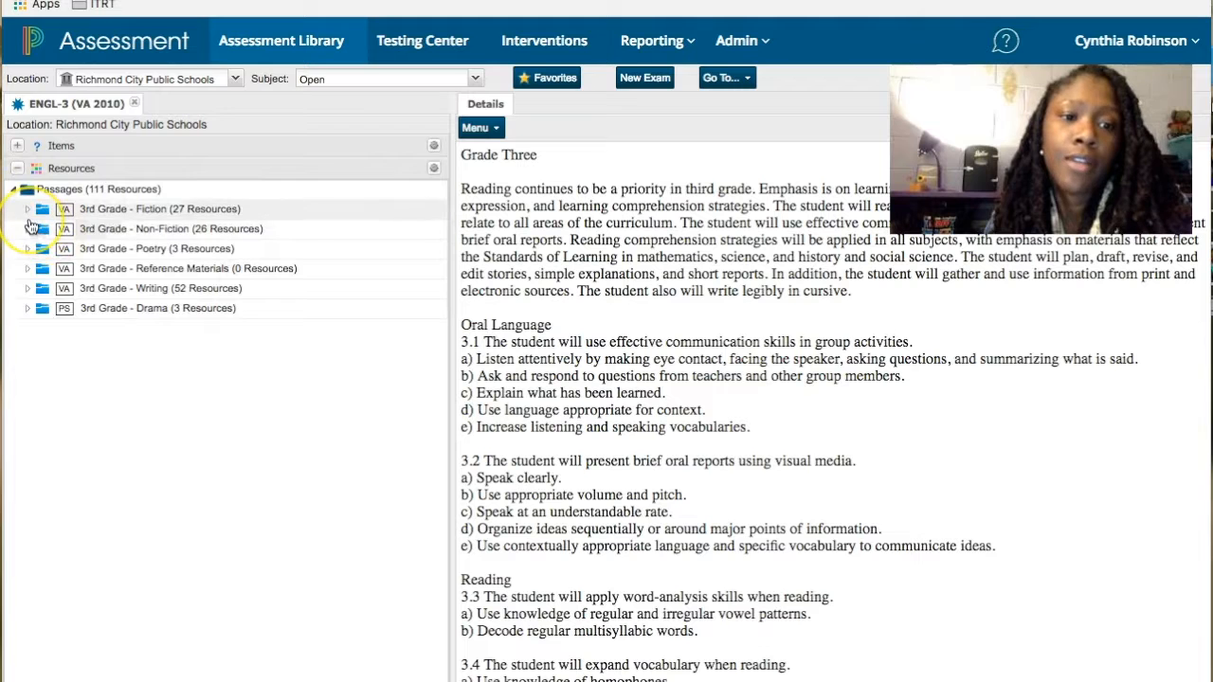
- View 'The Boy in the Back' from 3rd Grade - Fiction, then collapse Resources
left_click(28, 210)
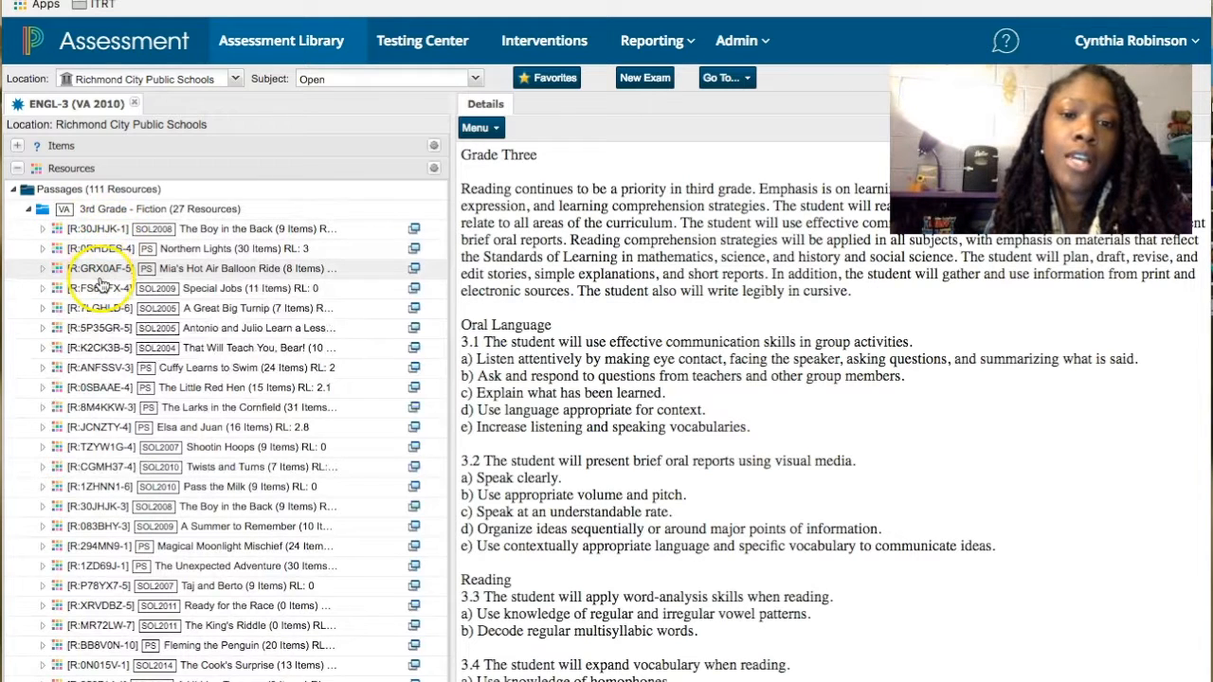
left_click(87, 231)
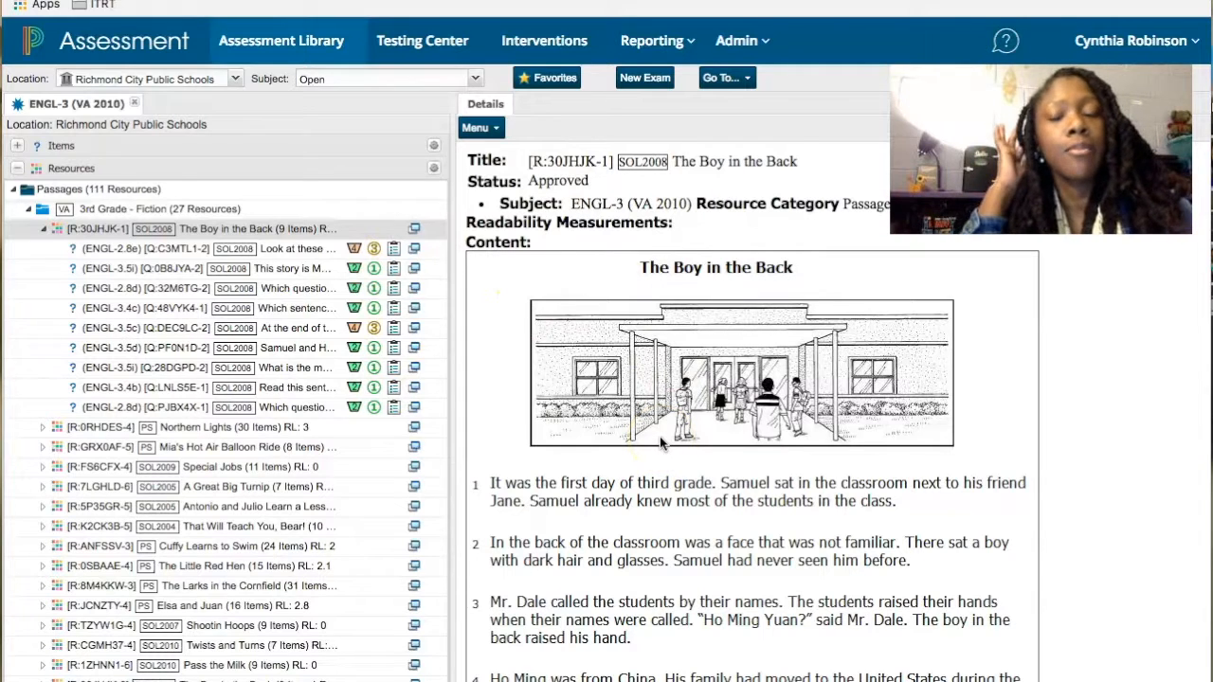
left_click(17, 168)
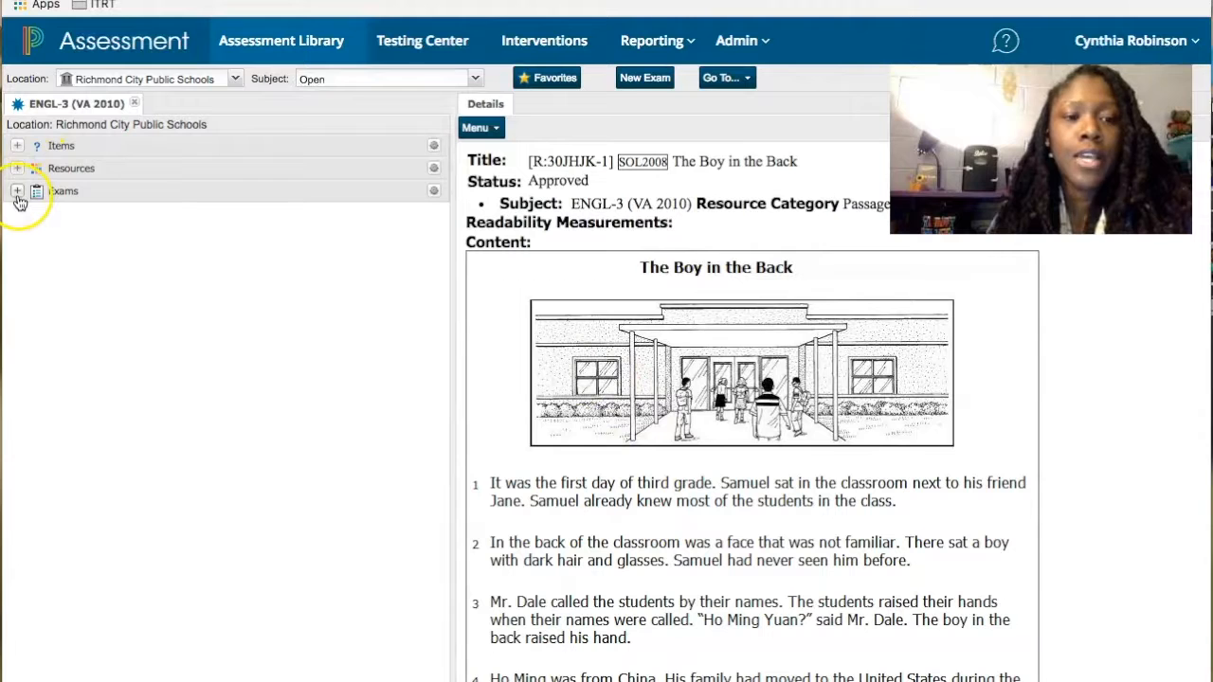
- Browse the Exams folders, expanding Post-Test, and begin a New Exam
left_click(17, 192)
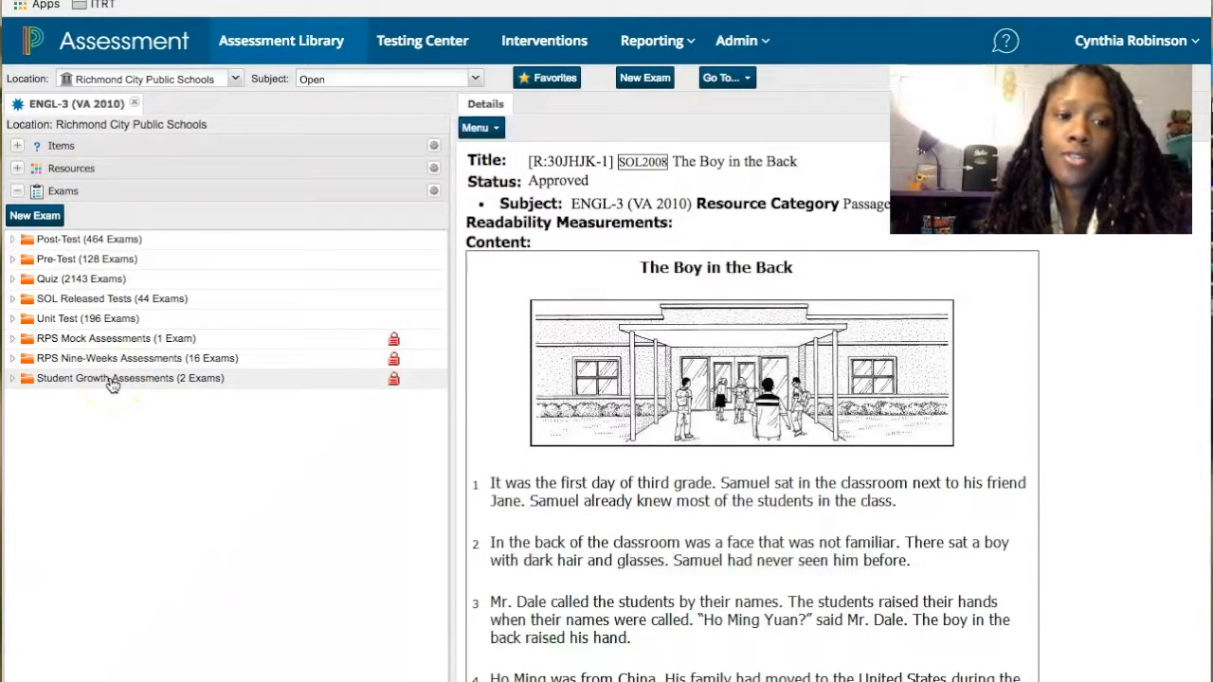
left_click(13, 241)
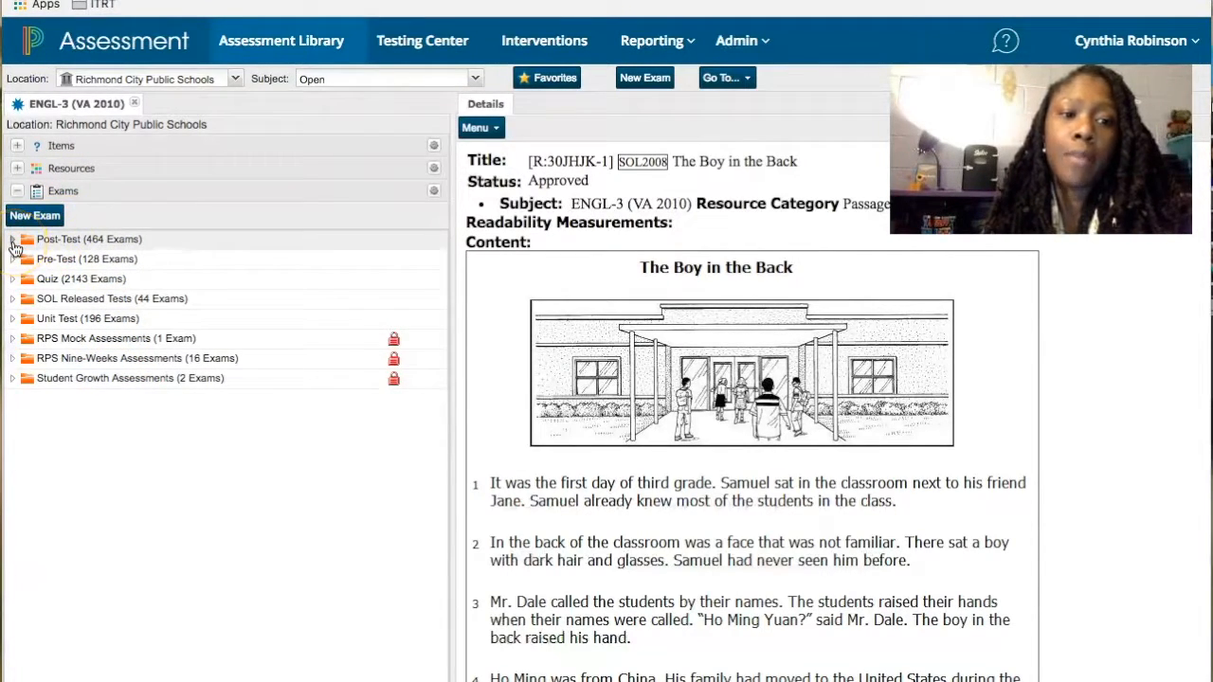
left_click(14, 278)
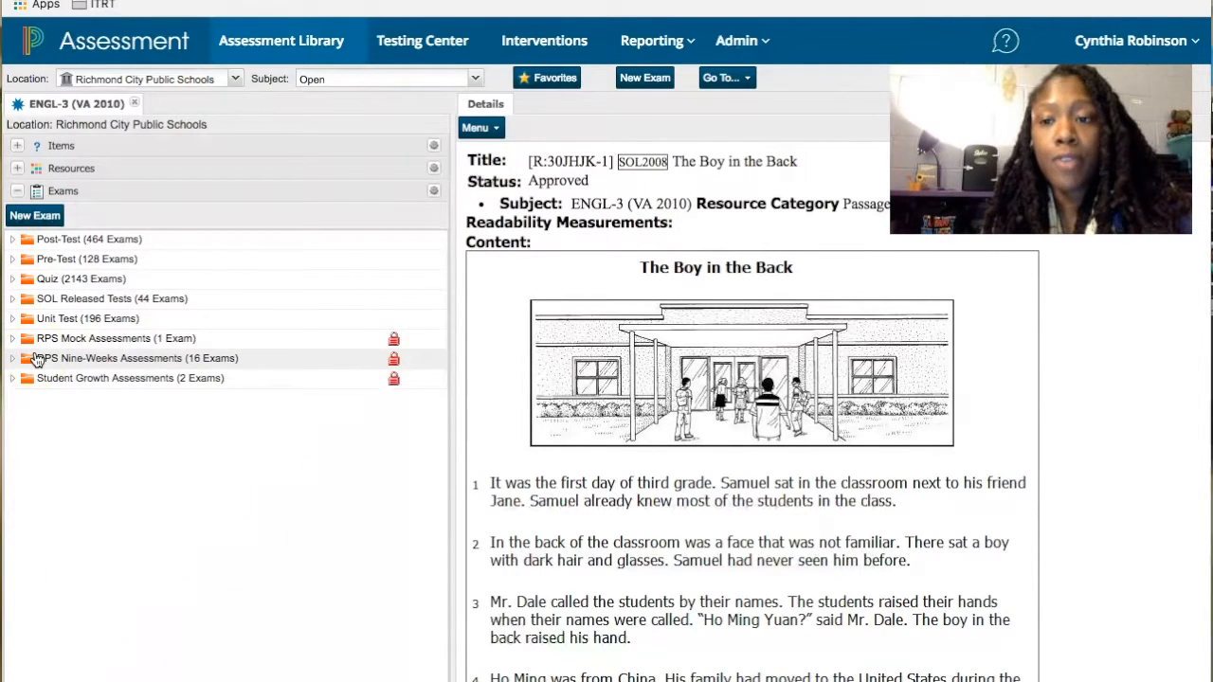
left_click(12, 241)
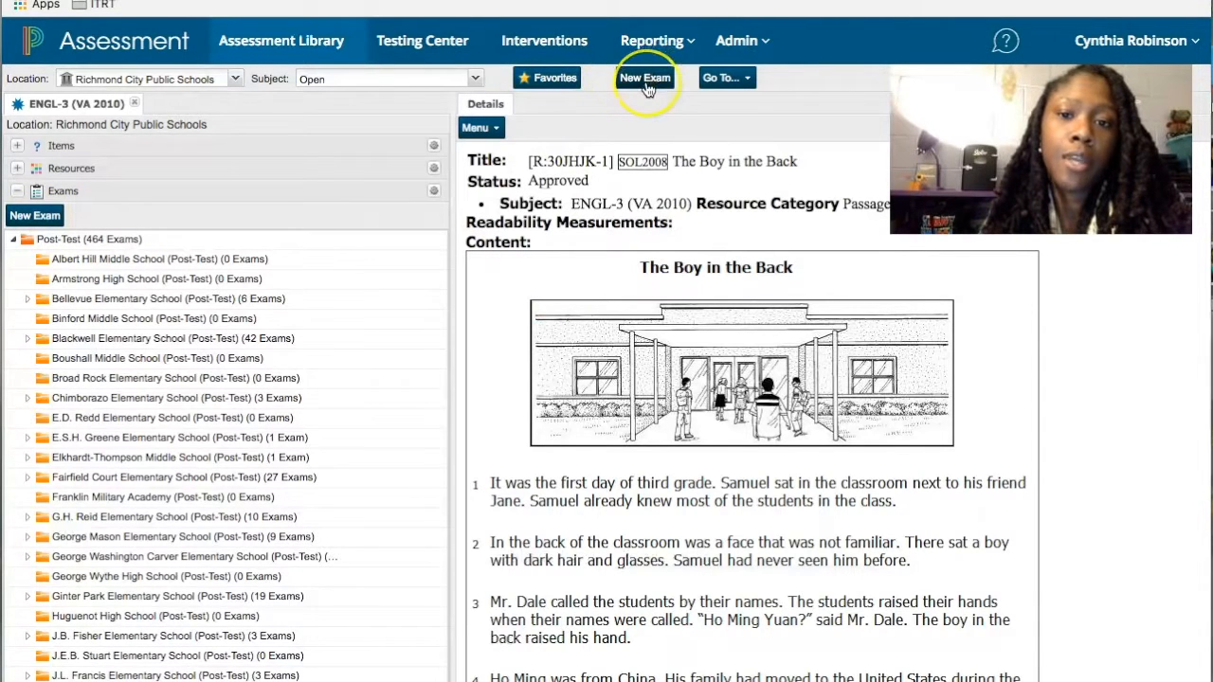
left_click(43, 217)
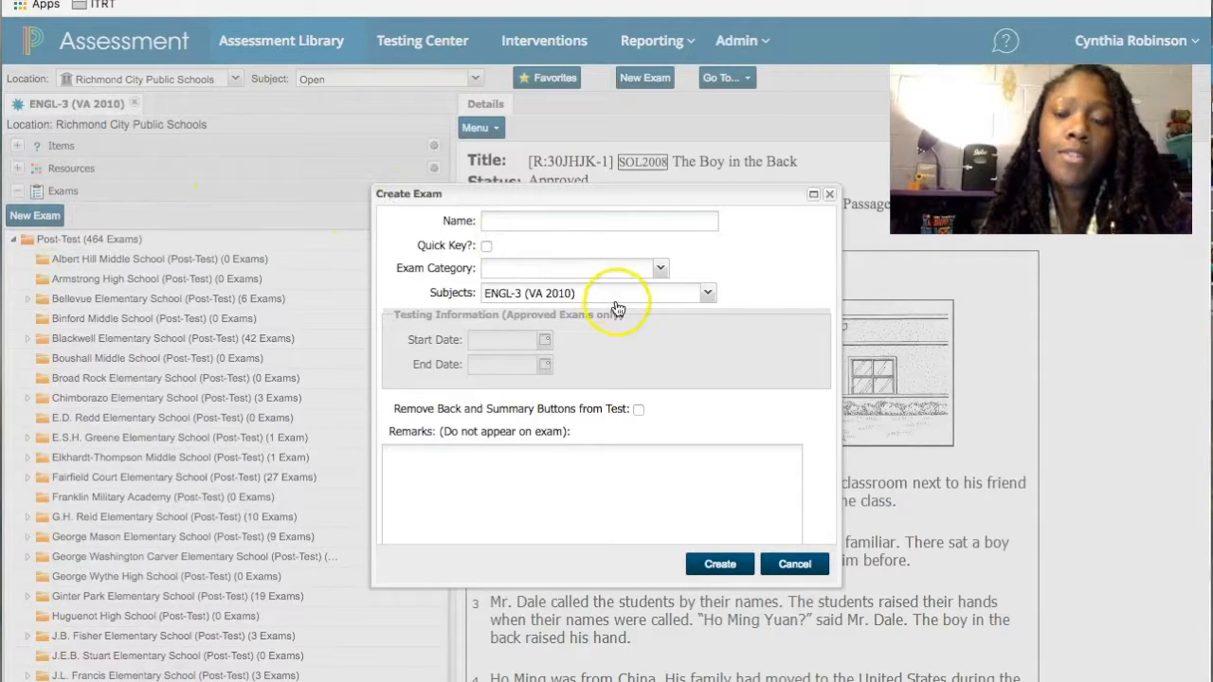
- Enter the exam name as the teacher's surname followed by 'MP3 Quiz 1'
left_click(691, 249)
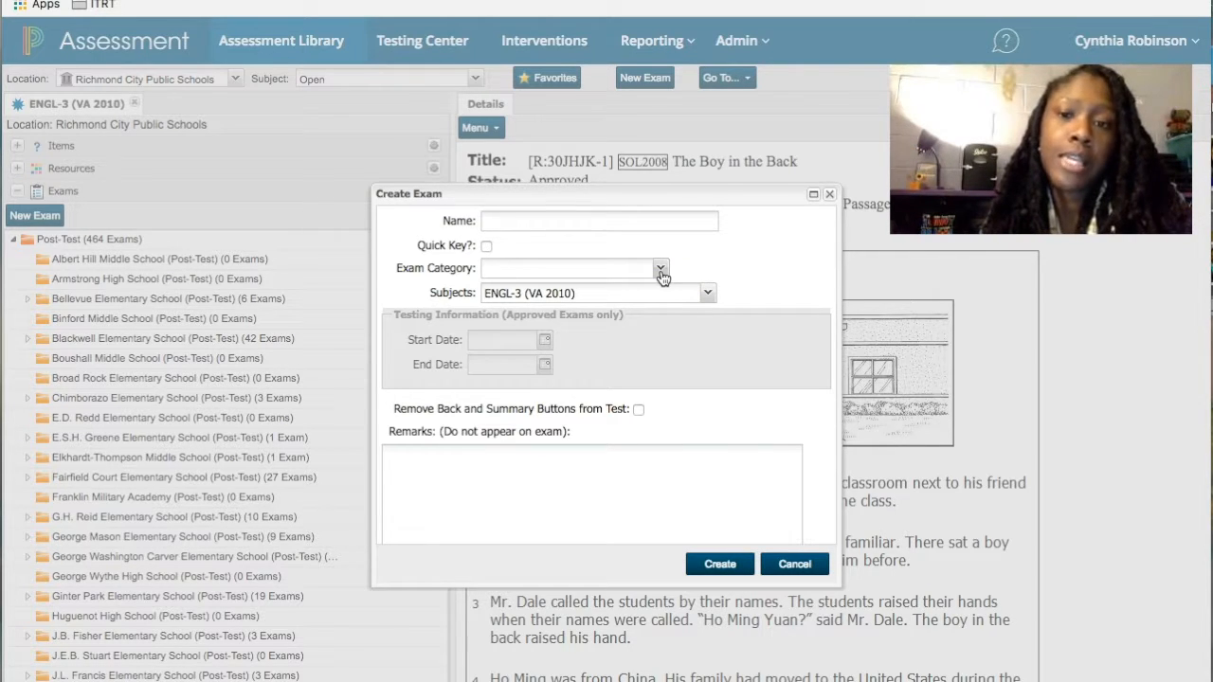
left_click(502, 221)
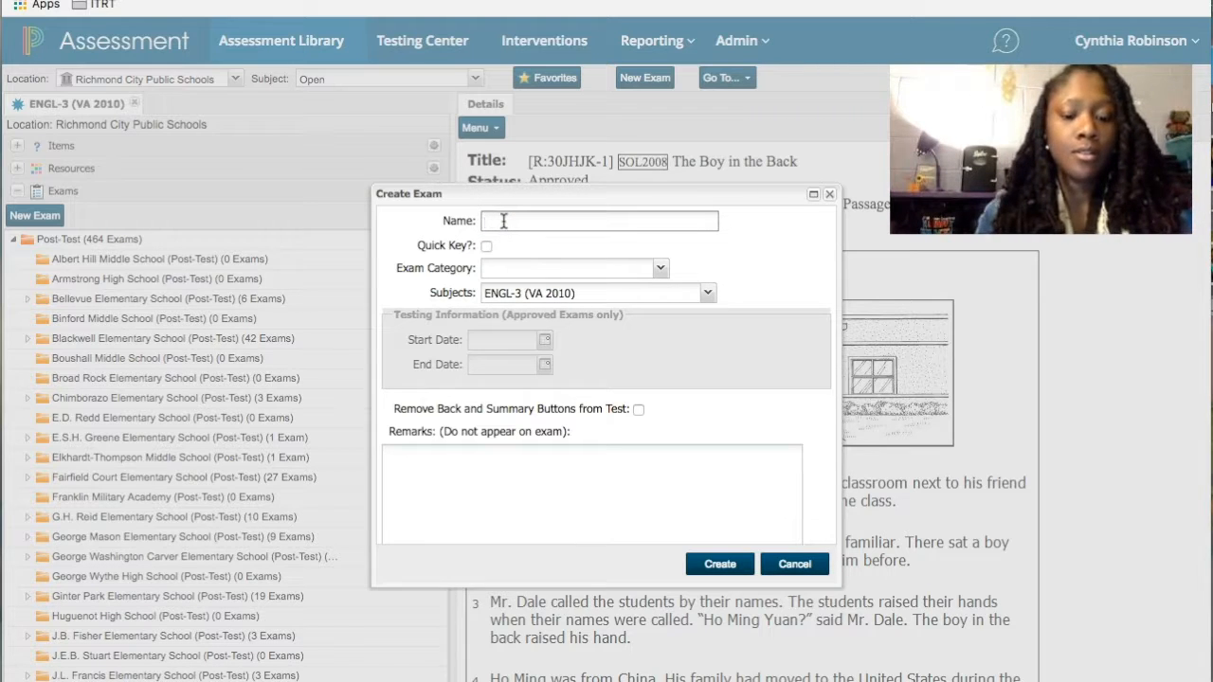
type("Robinson MP3")
left_click(520, 272)
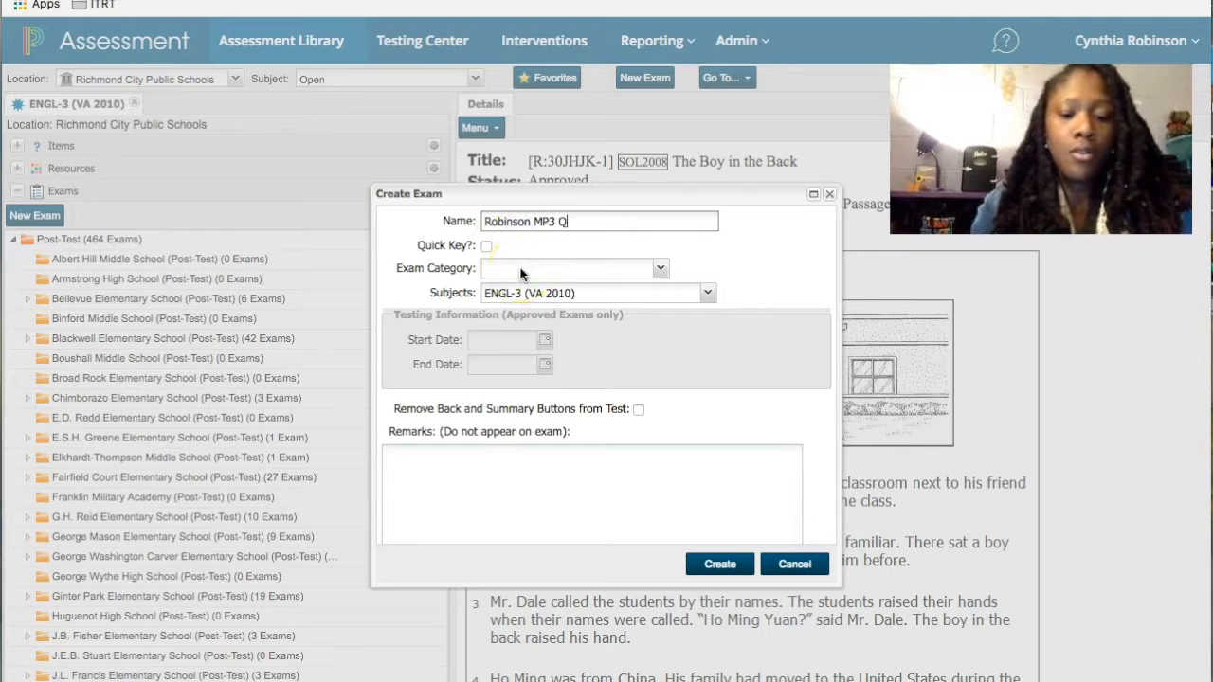
type("Quiz 1")
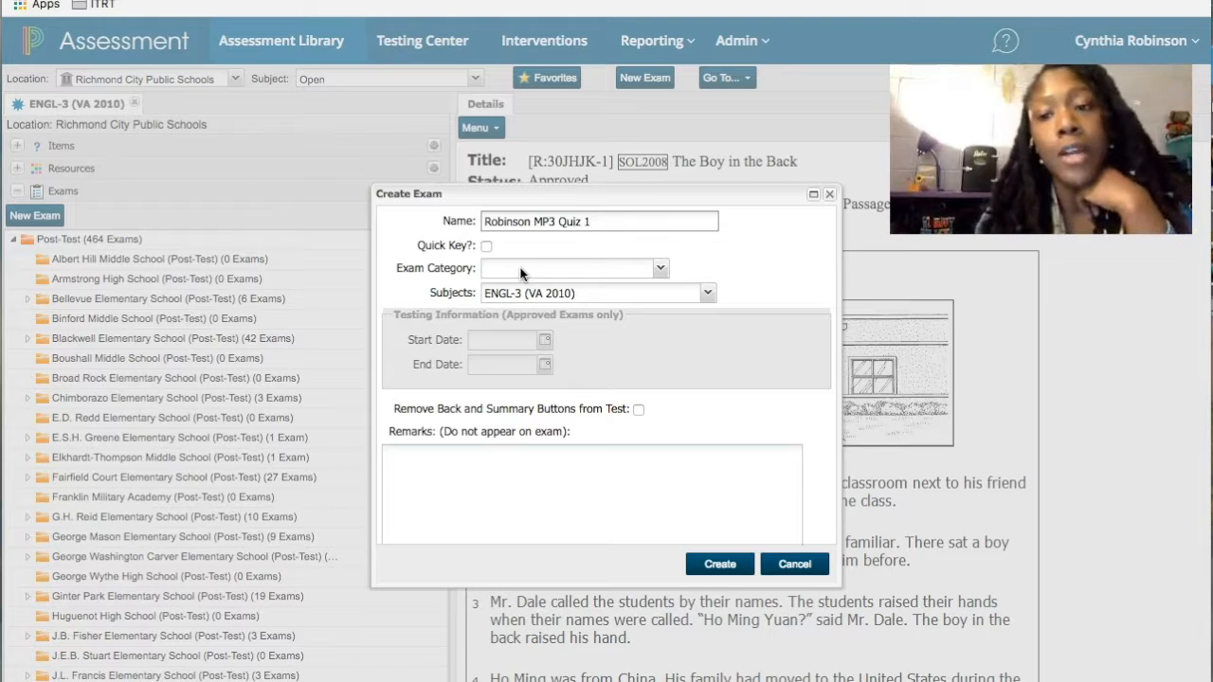
left_click(661, 270)
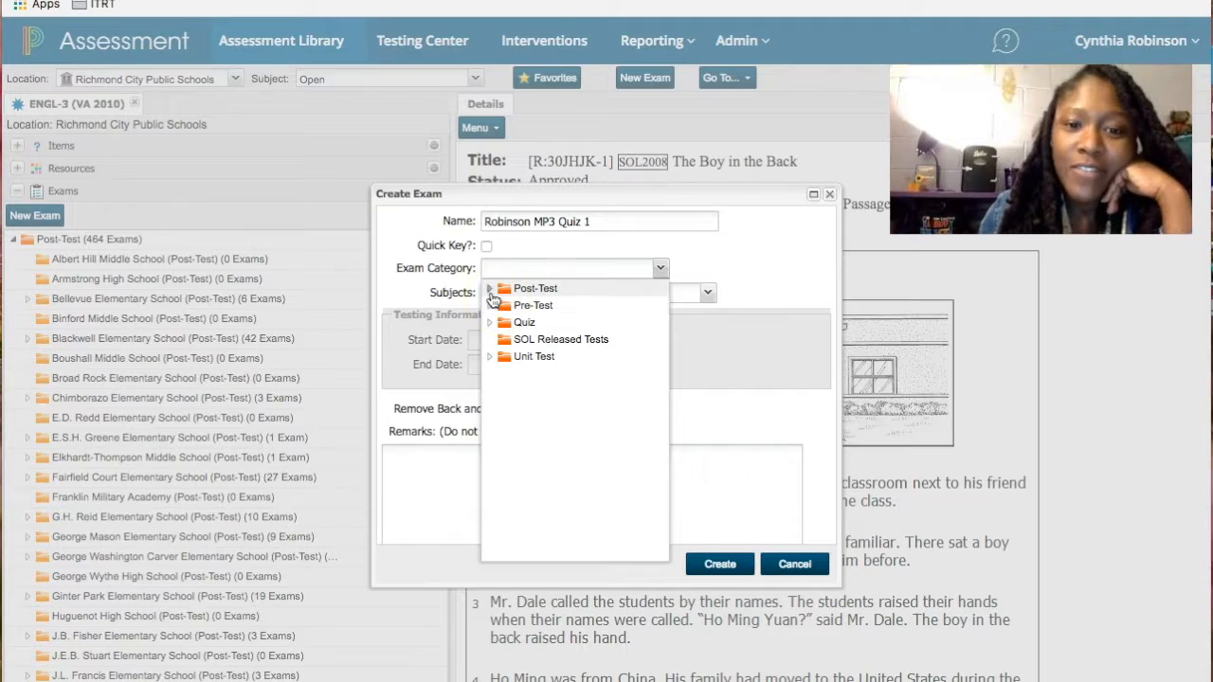
- Set Exam Category to Quiz > Miles Jerome Jones Elementary
left_click(503, 324)
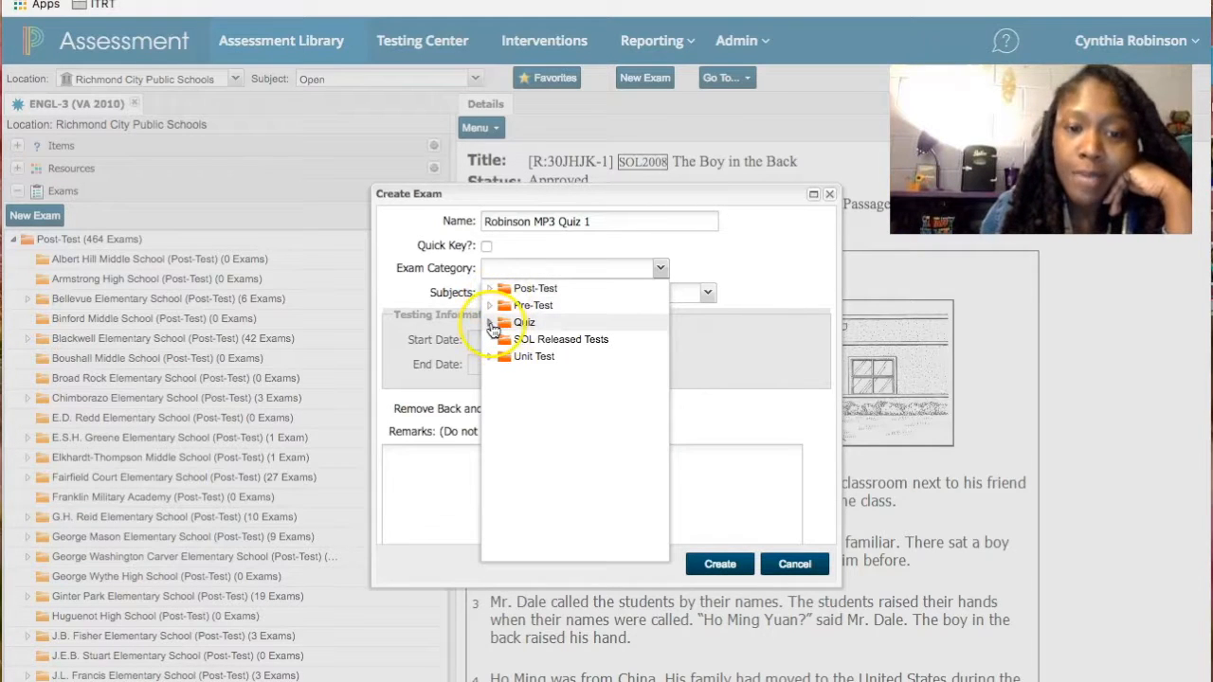
left_click(492, 325)
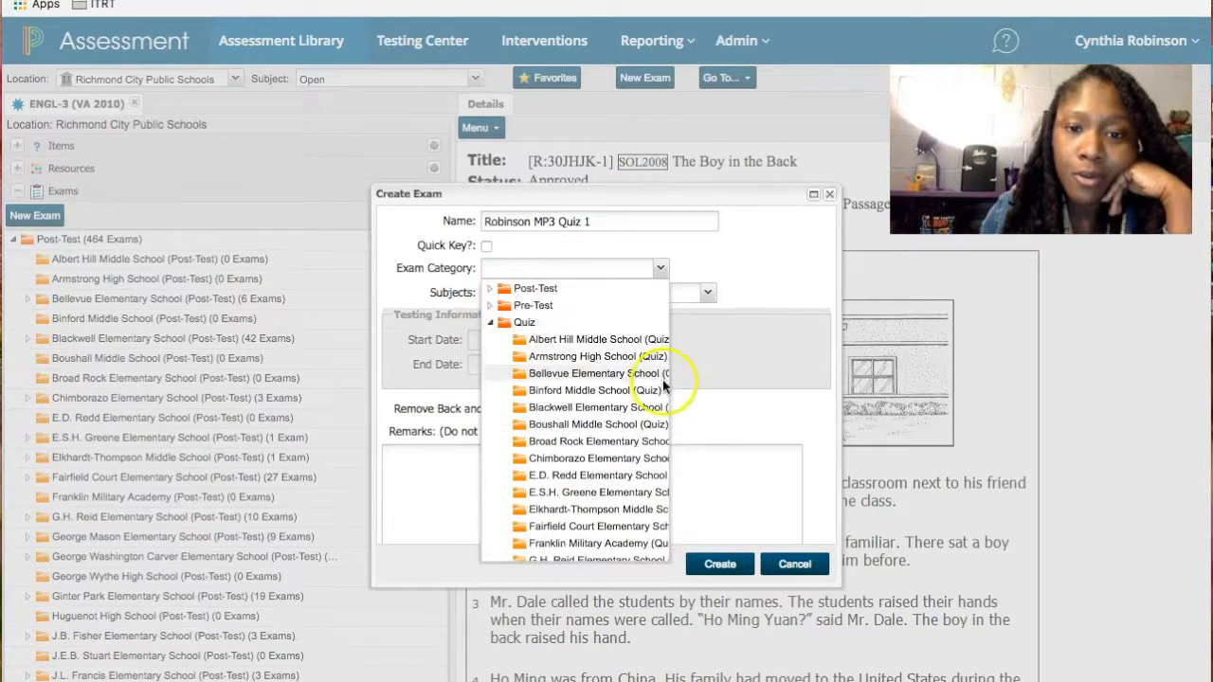
scroll(585, 390, "down", 10)
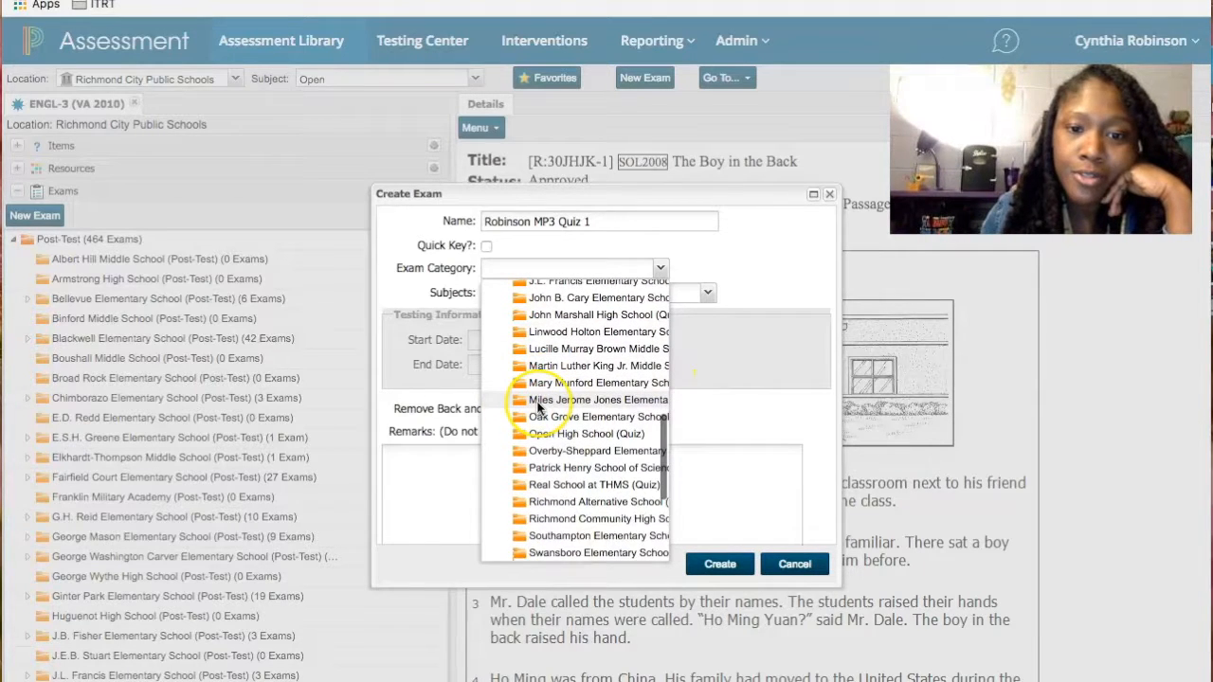
left_click(537, 401)
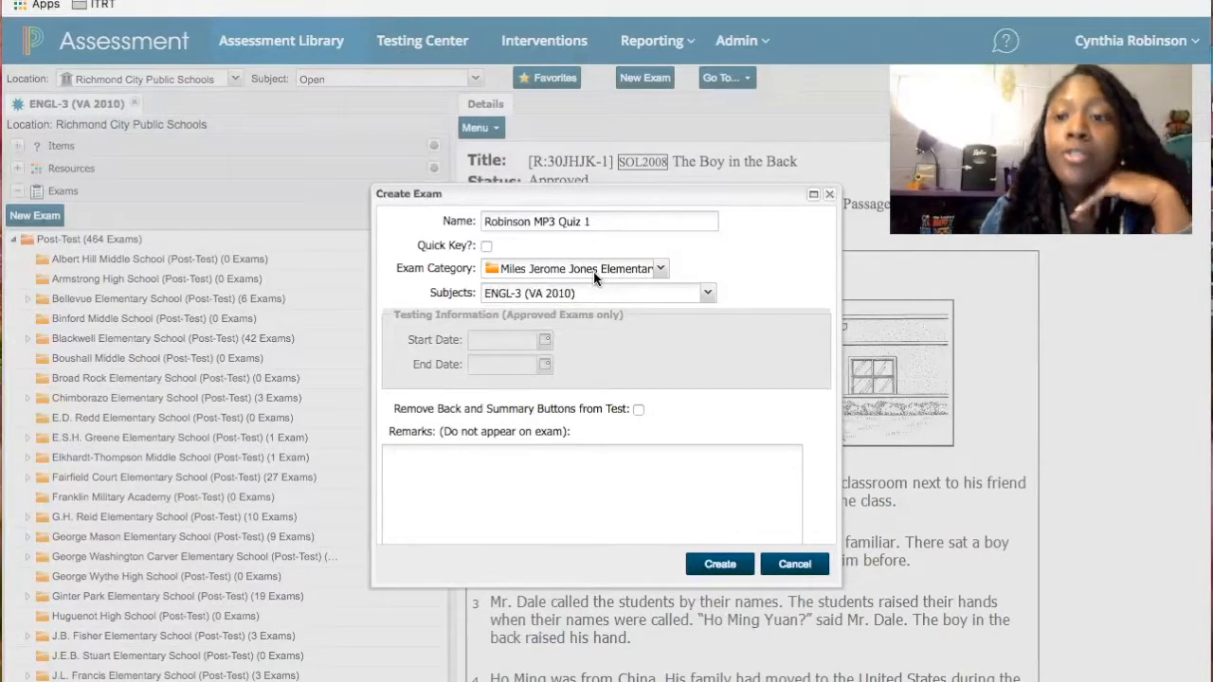
- Confirm in the Subjects picker that the subject stays ENGL-3 (VA 2010)
left_click(707, 295)
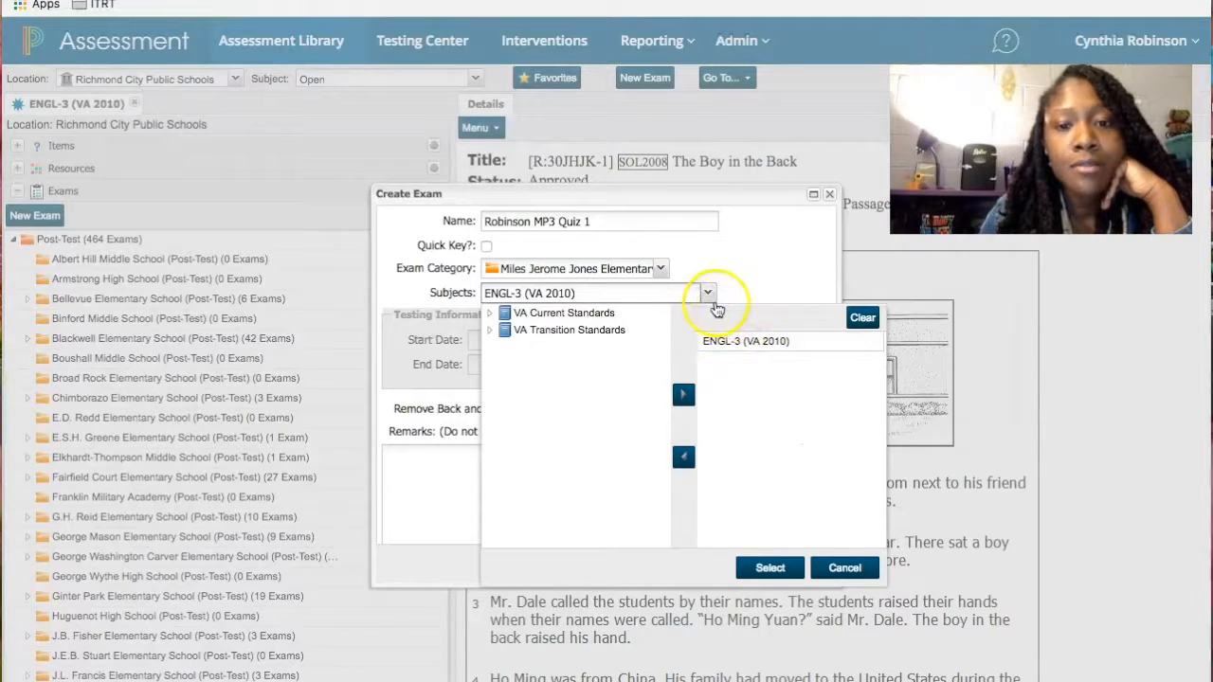
left_click(709, 296)
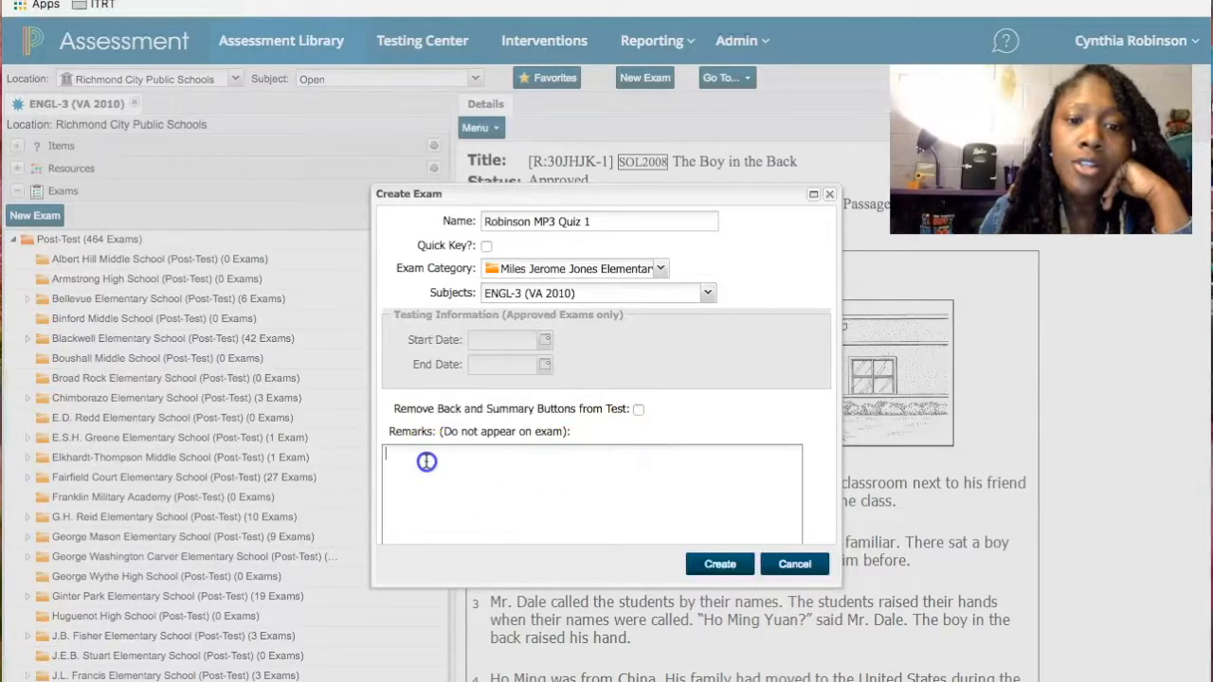
left_click(721, 567)
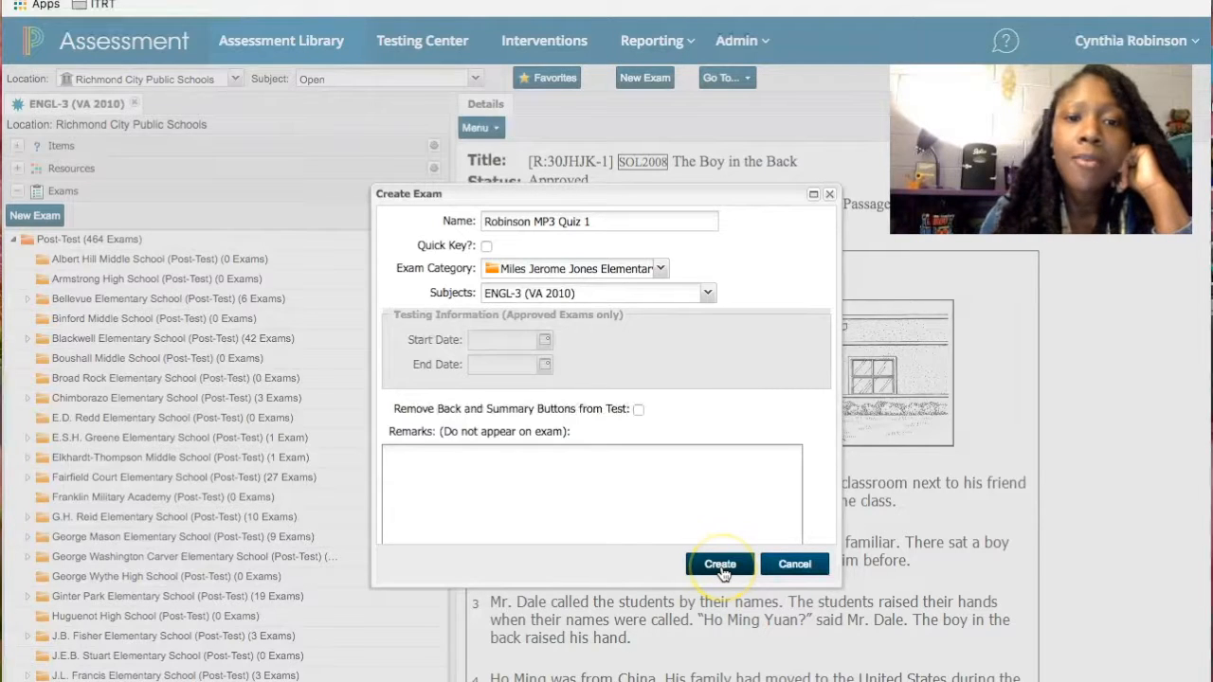
- Create the exam and expand Resources in the library panel
left_click(720, 565)
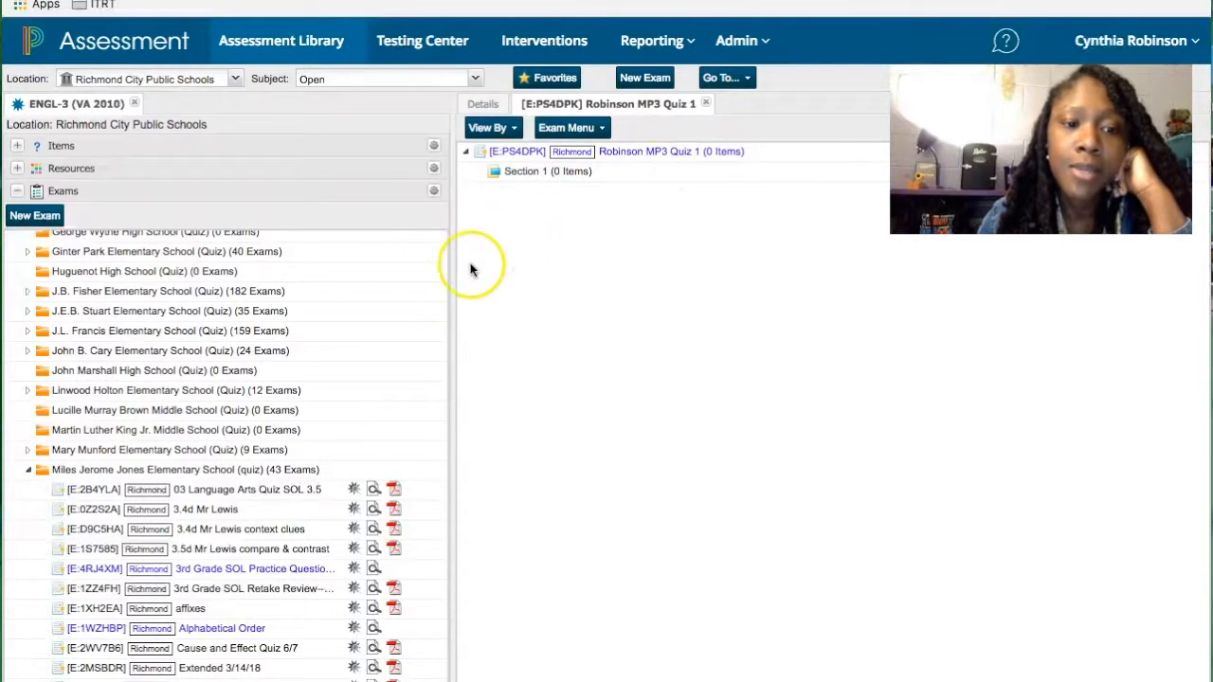
left_click(18, 169)
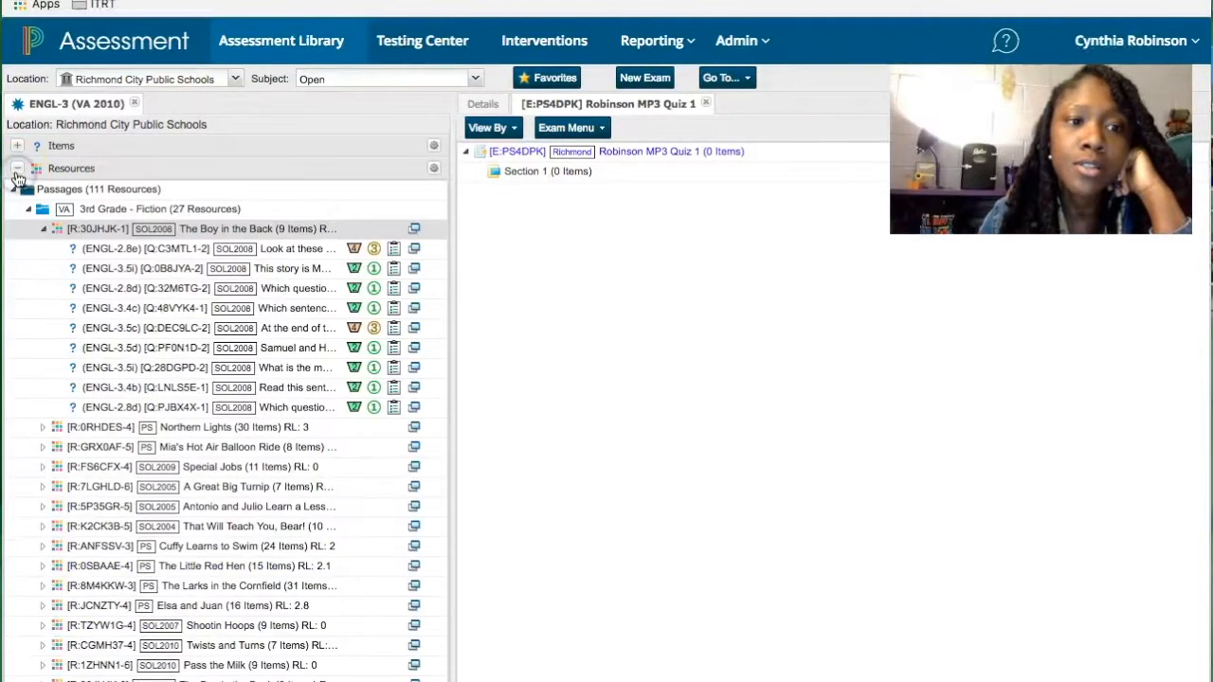
- Drag questions ADJMRY-1 (ENGL-3.1a) and DV9YSY-1 (ENGL-3.2a) into Section 1
left_click(18, 147)
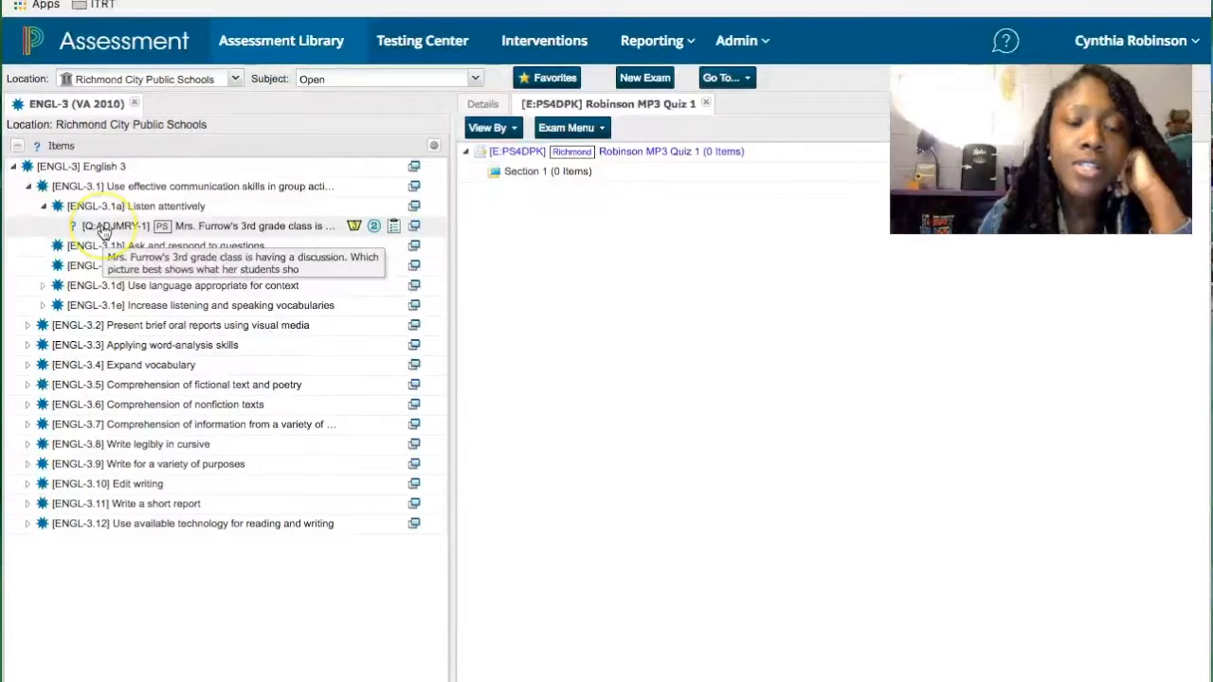
left_click_drag(104, 232, 501, 230)
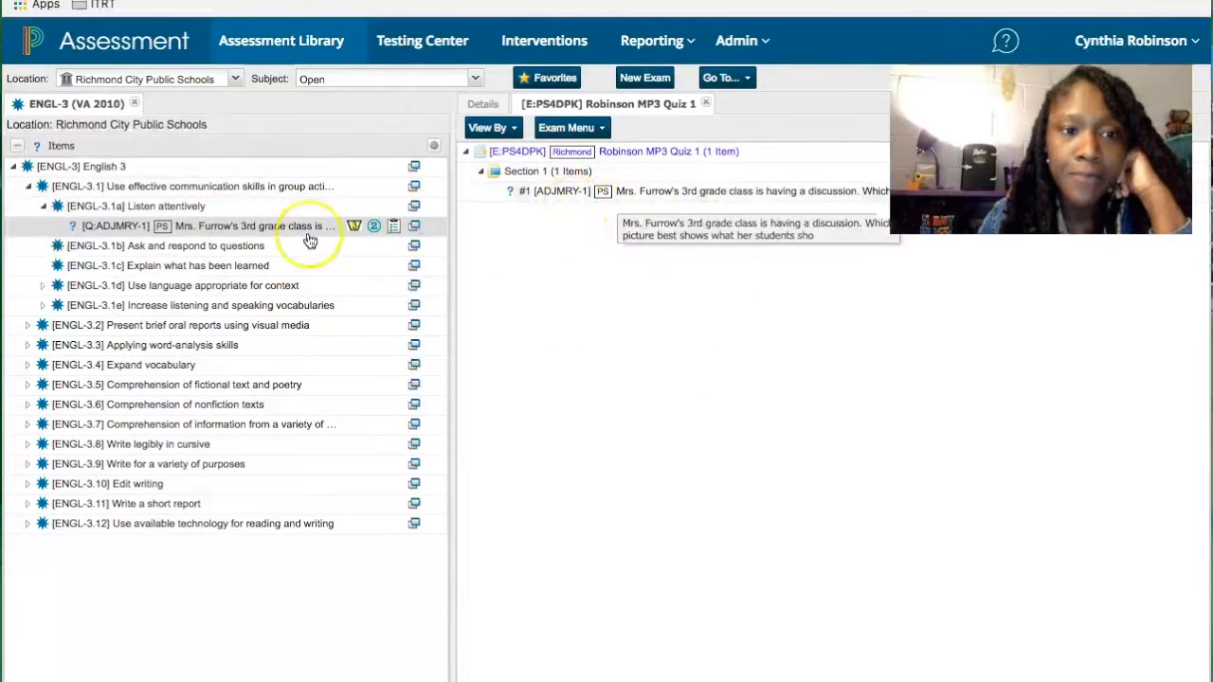
left_click(151, 247)
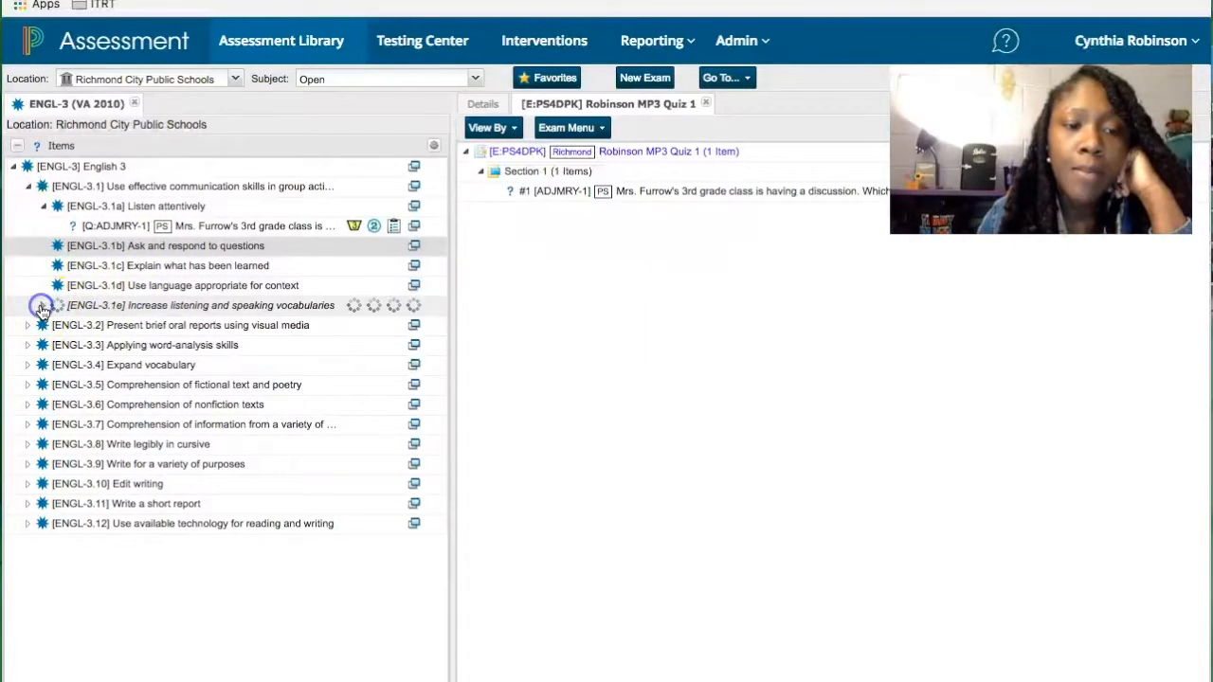
left_click(27, 326)
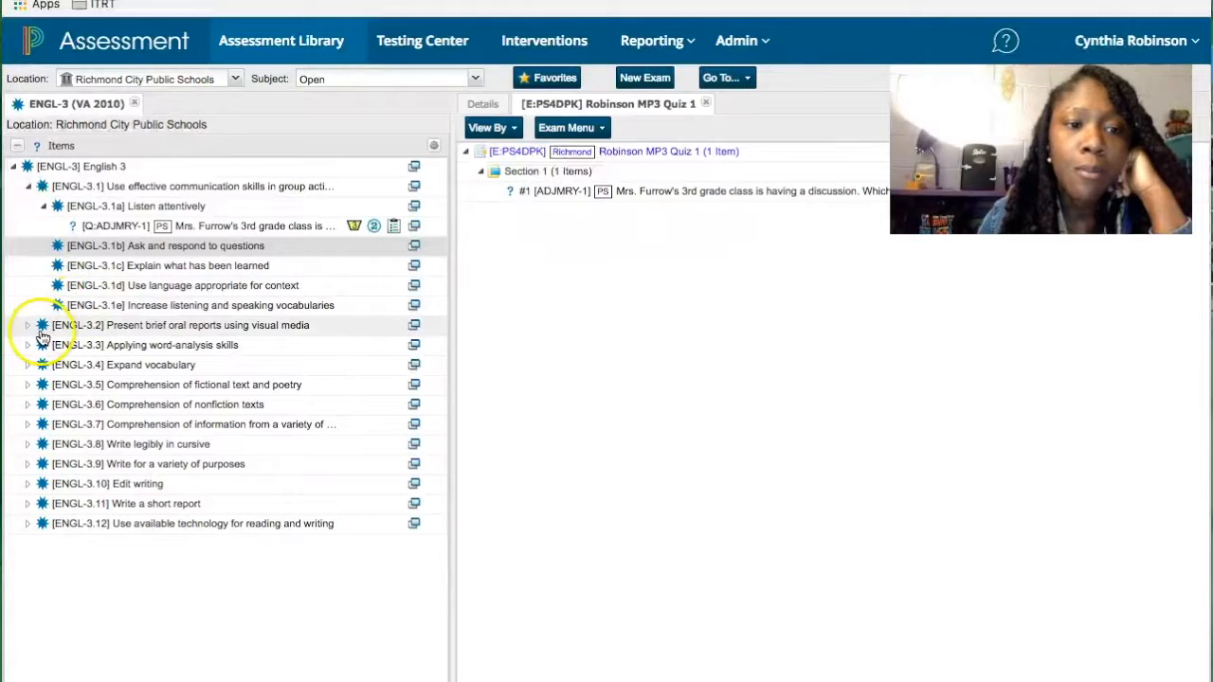
left_click(136, 346)
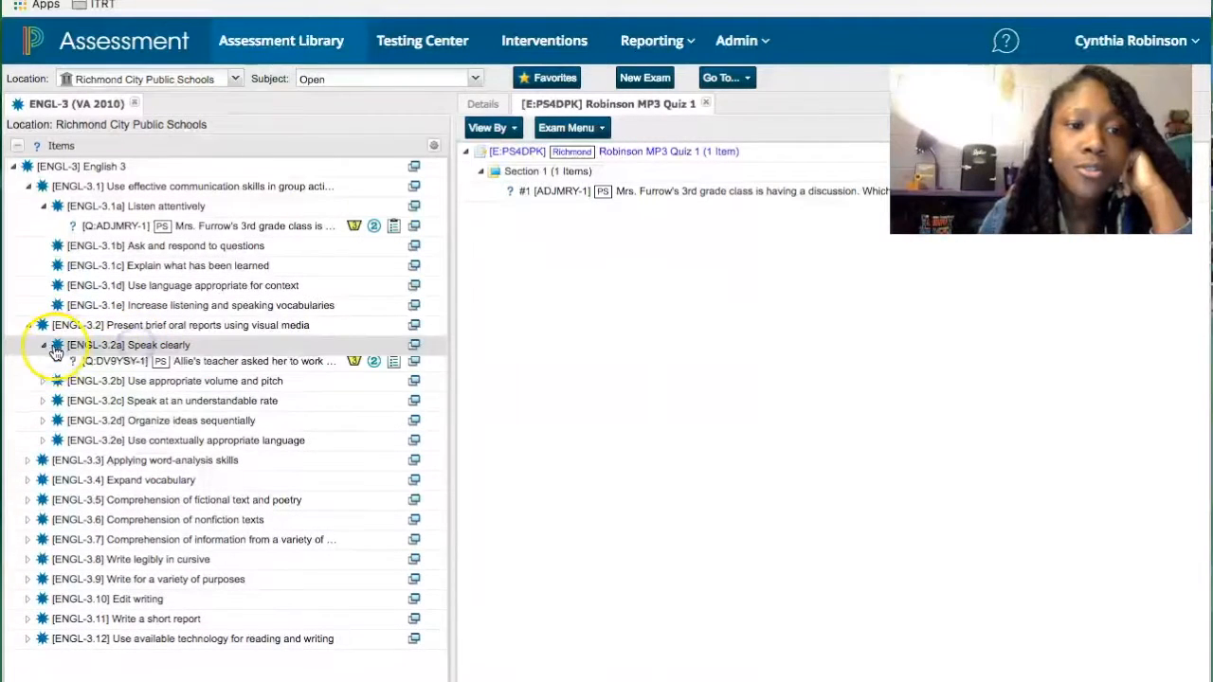
left_click_drag(121, 367, 542, 229)
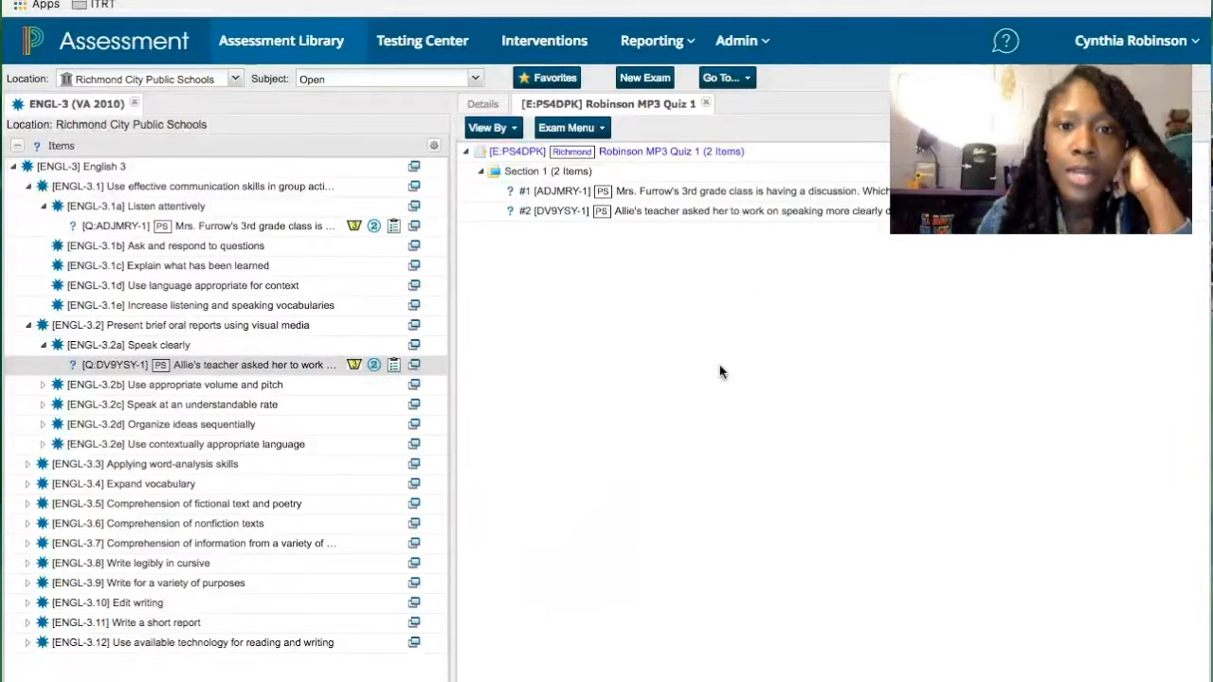
- Choose Submit & Approve from the Exam Menu for MP3 Quiz 1
left_click(599, 131)
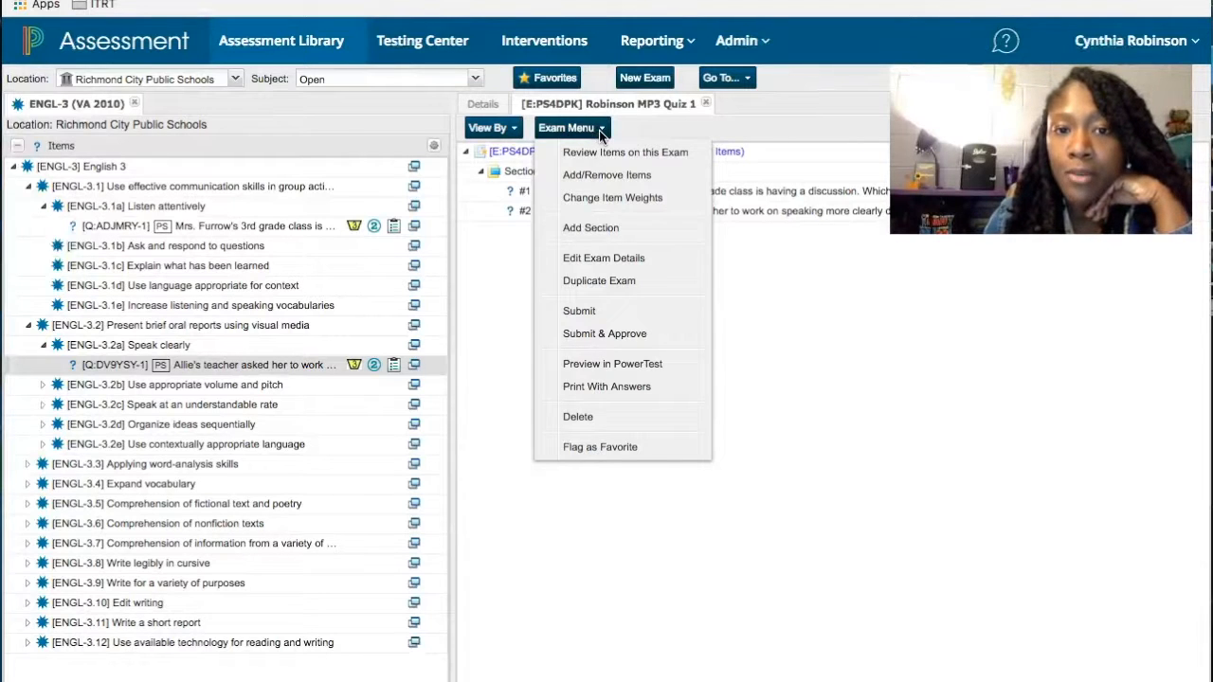
left_click(717, 260)
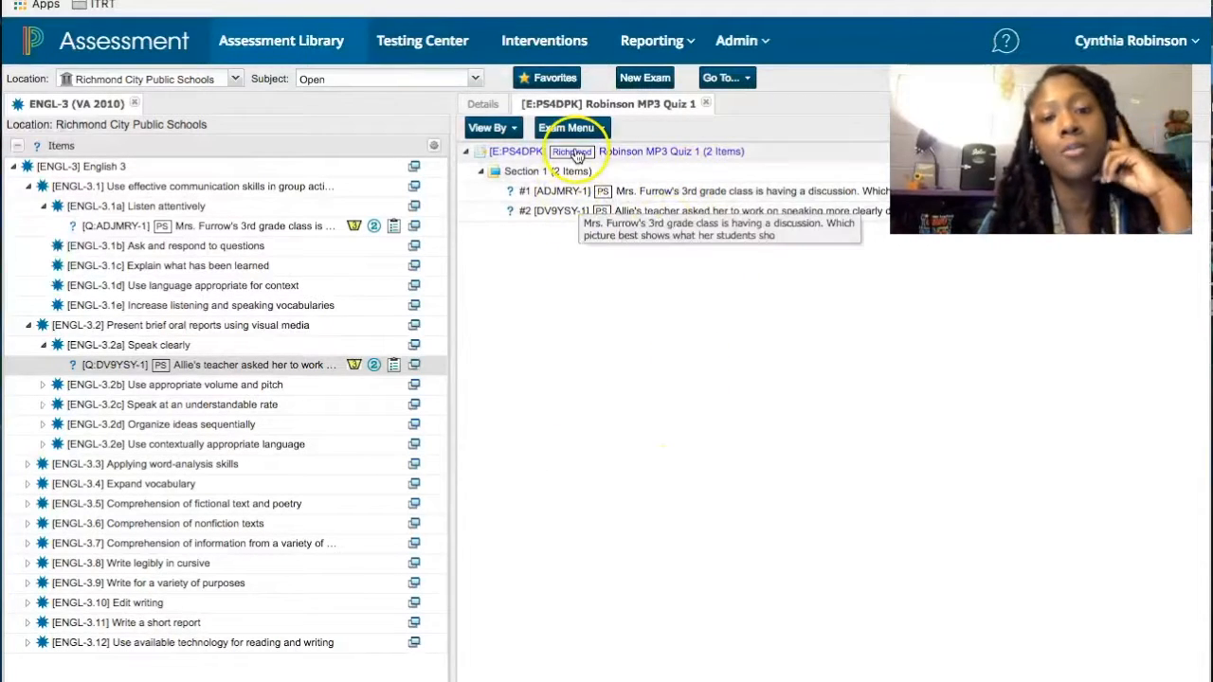
left_click(600, 131)
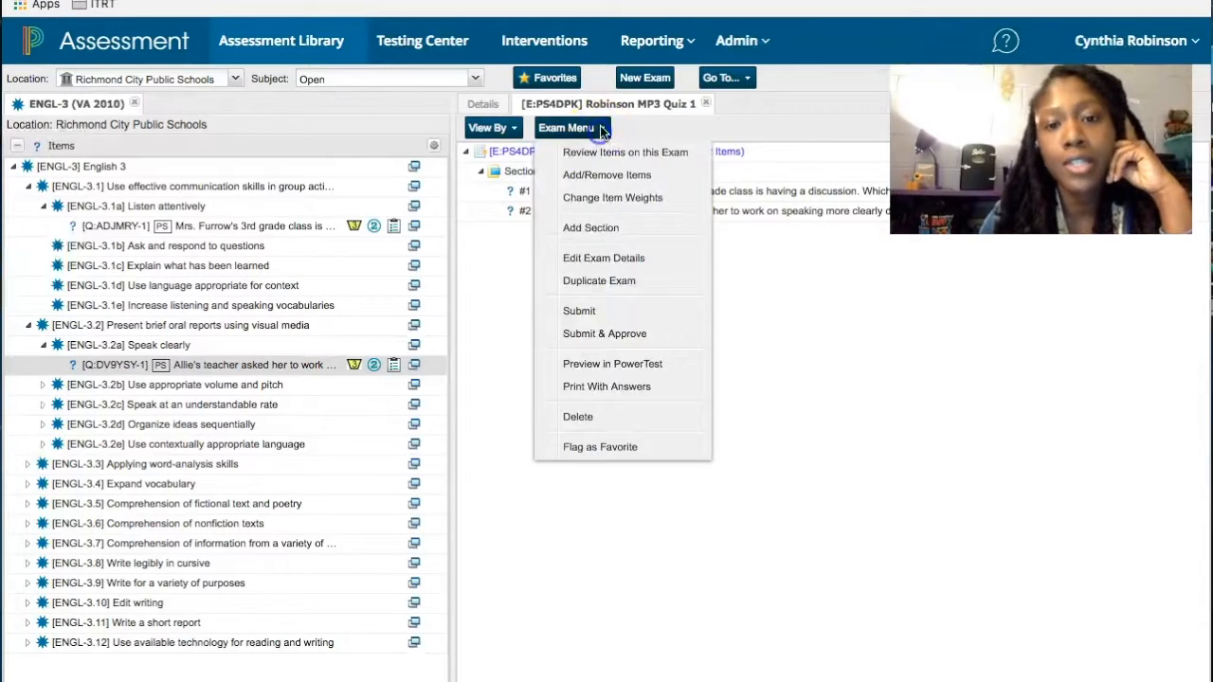
left_click(587, 336)
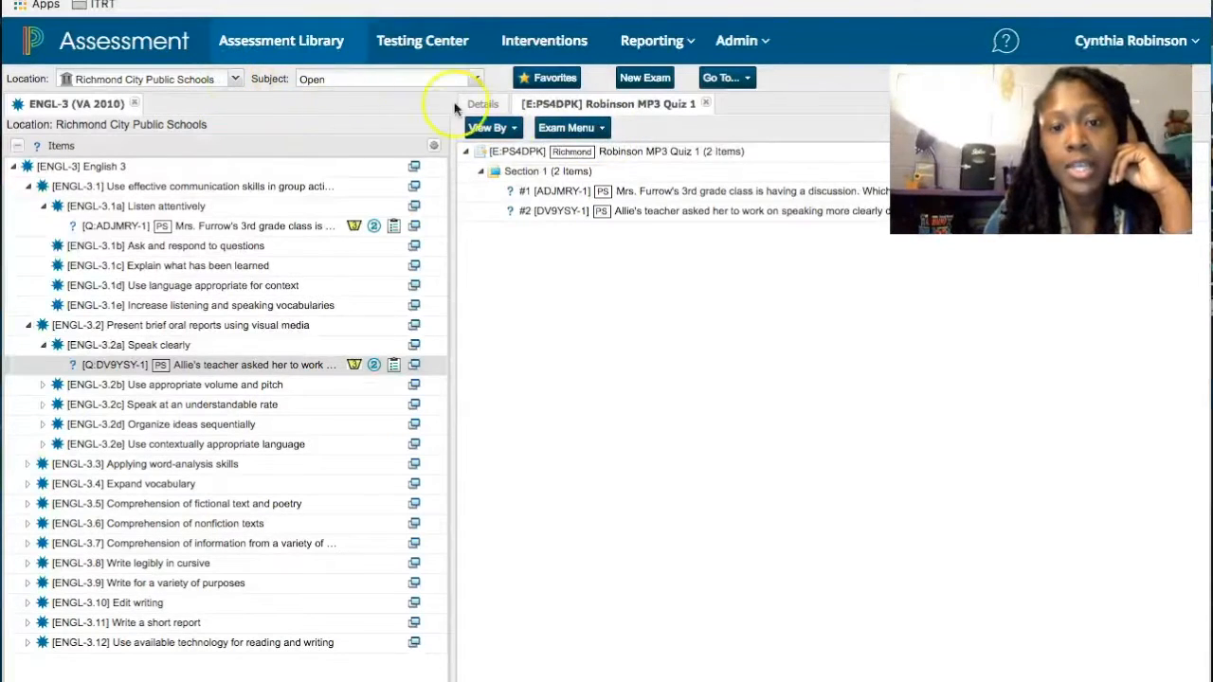
left_click(599, 133)
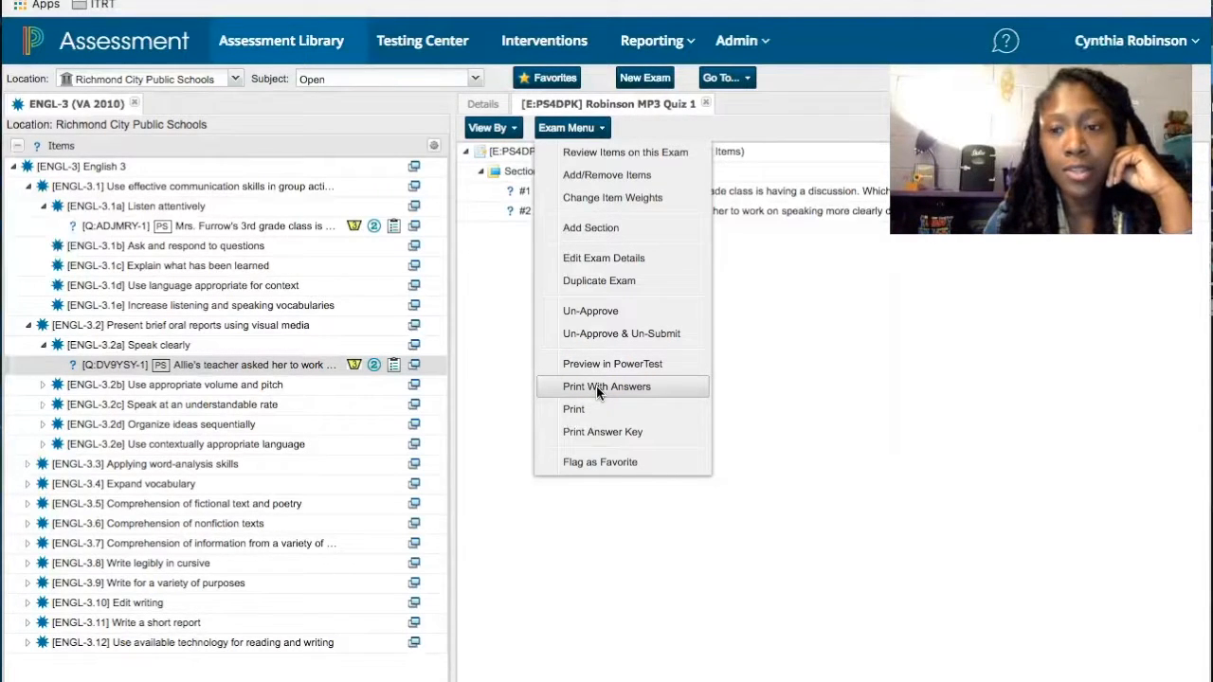
- Choose Print from the Exam Menu to get a printable MP3 Quiz 1
left_click(585, 412)
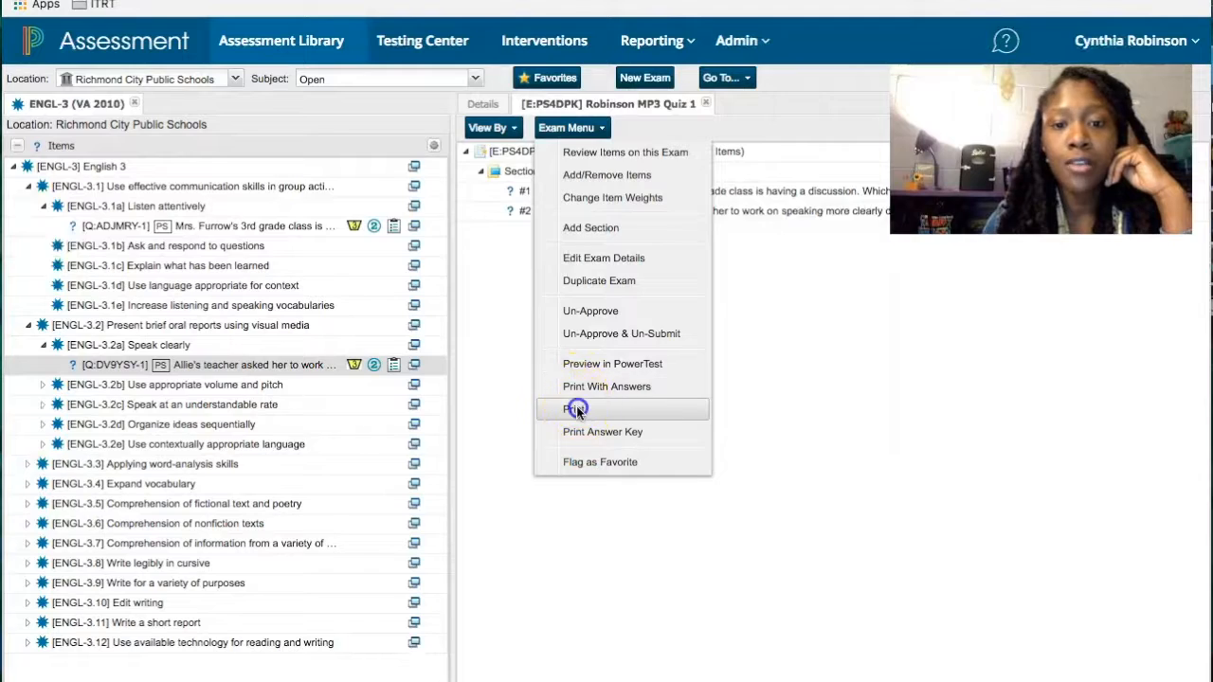
left_click(574, 409)
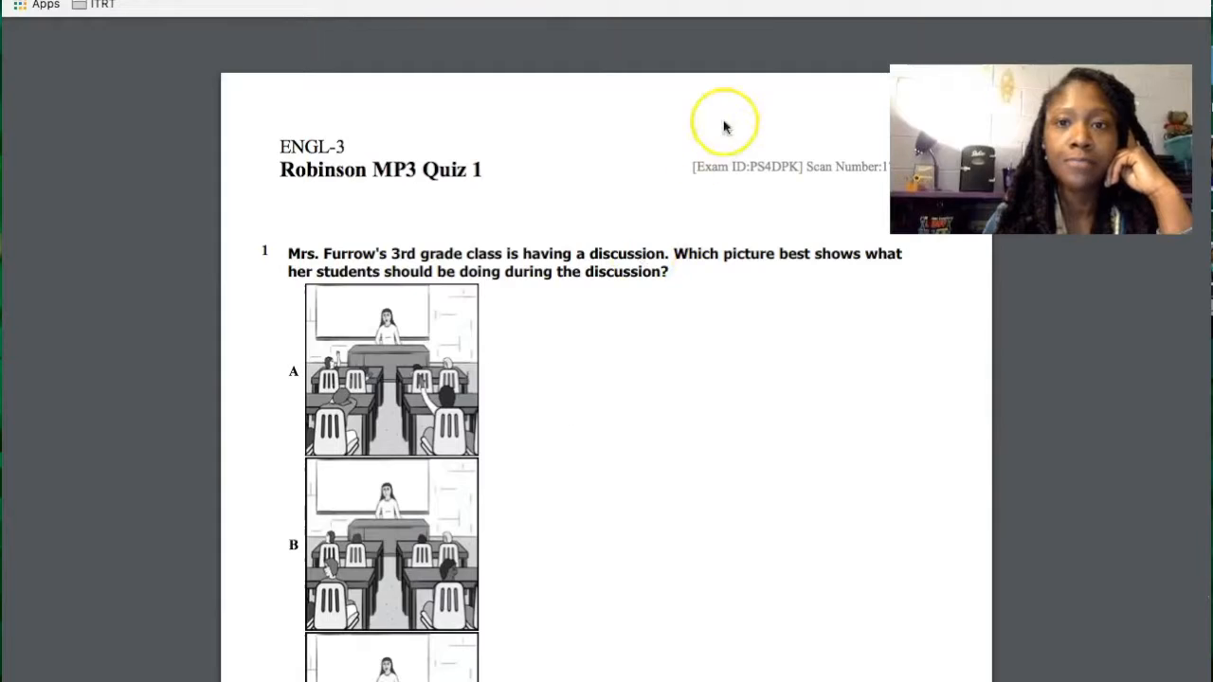
- Close the 2-page printable quiz view to return to the MP3 Quiz 1 exam
left_click(675, 1)
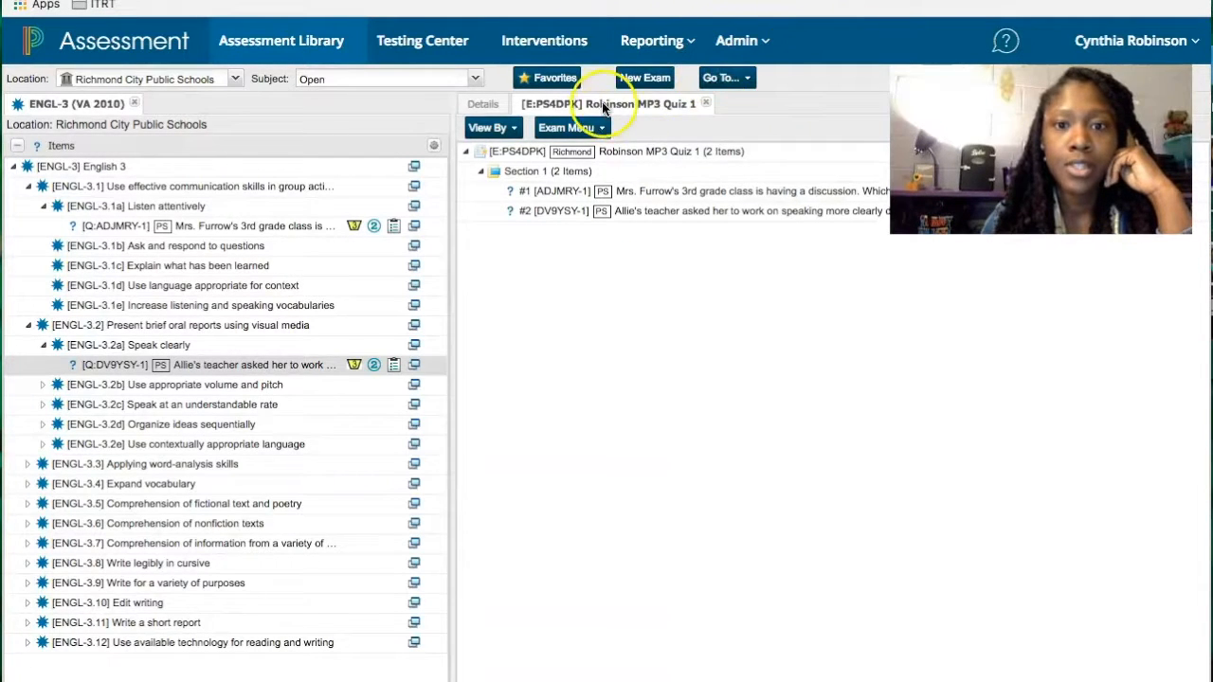
left_click(595, 137)
left_click(584, 362)
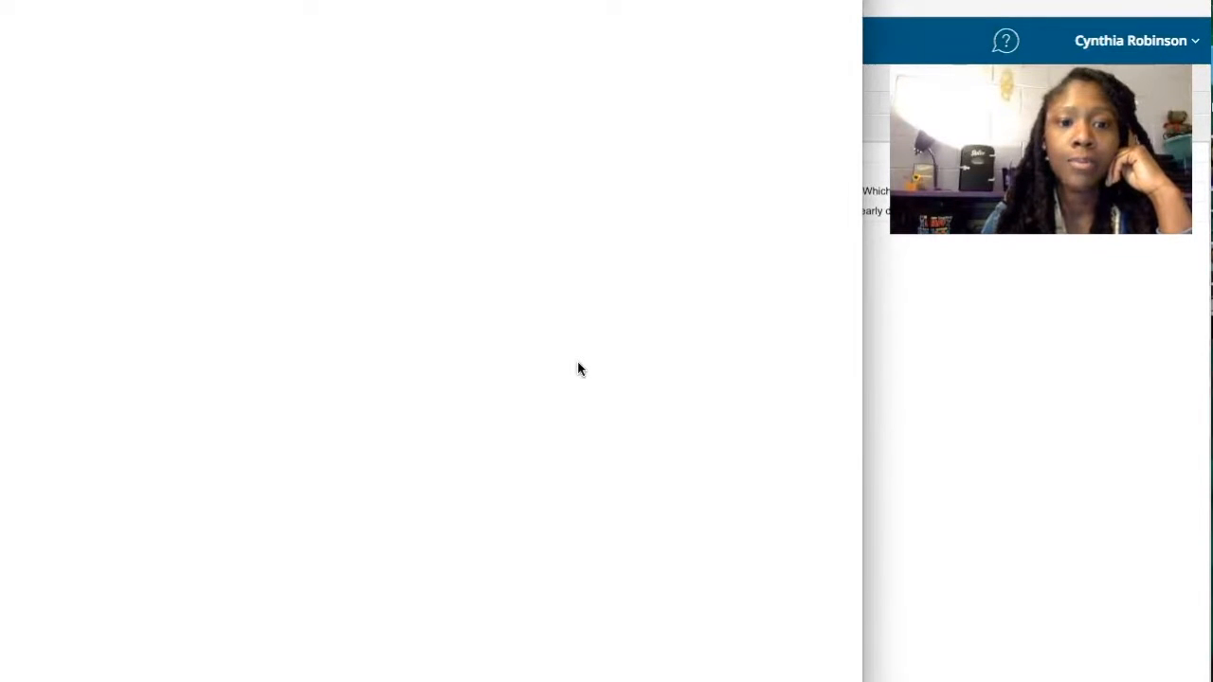
left_click(531, 369)
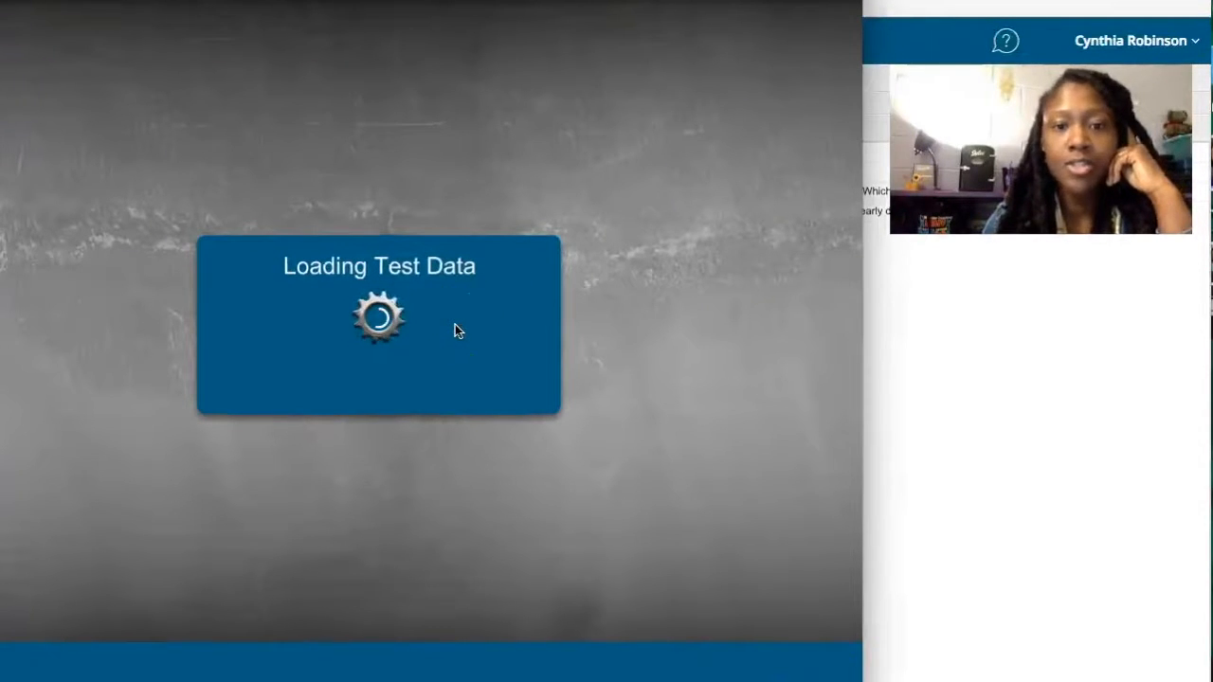
left_click(379, 379)
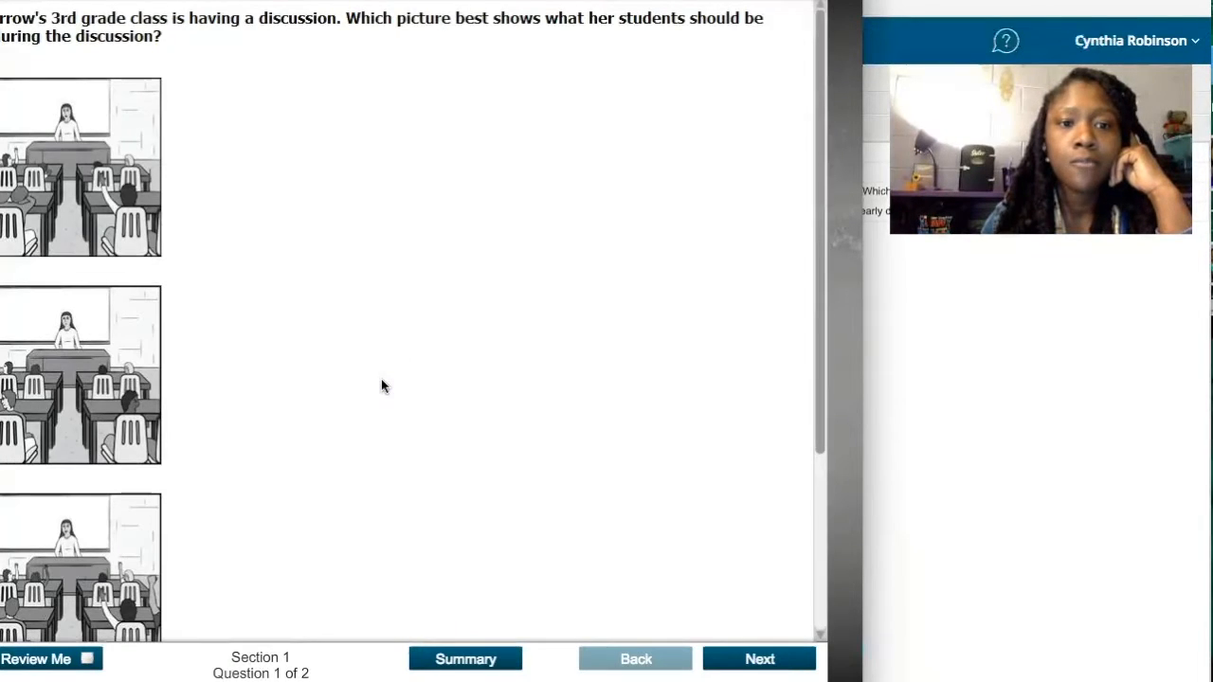
left_click(747, 660)
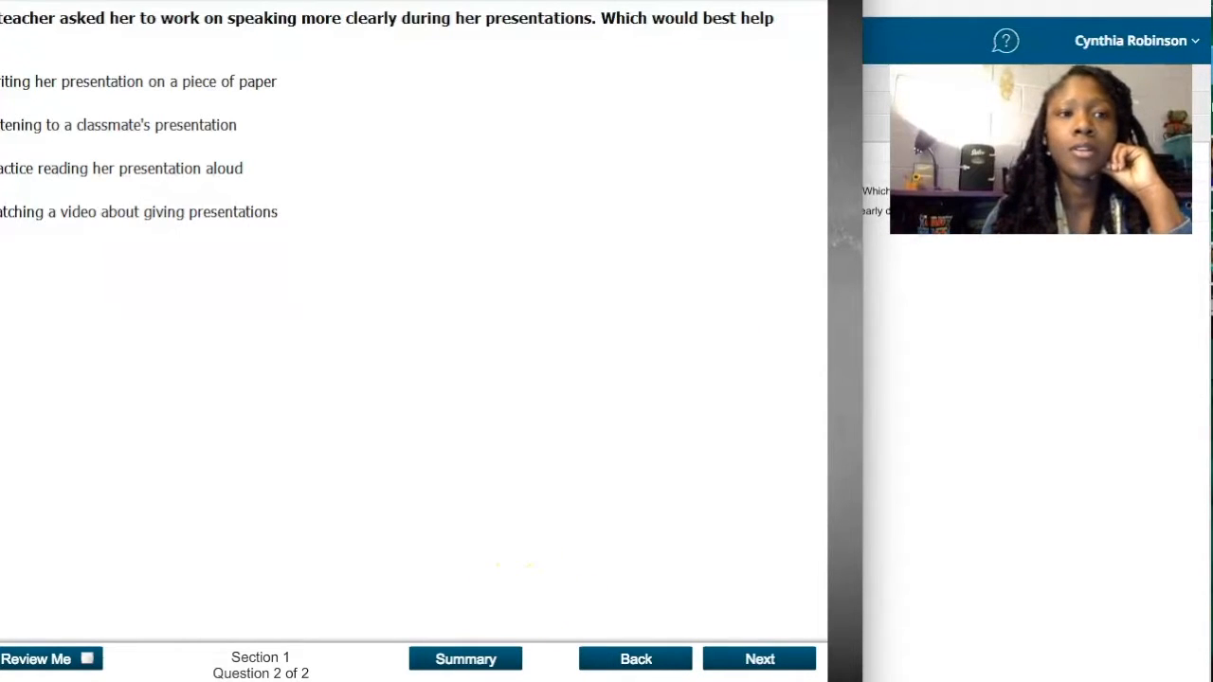
left_click(2, 2)
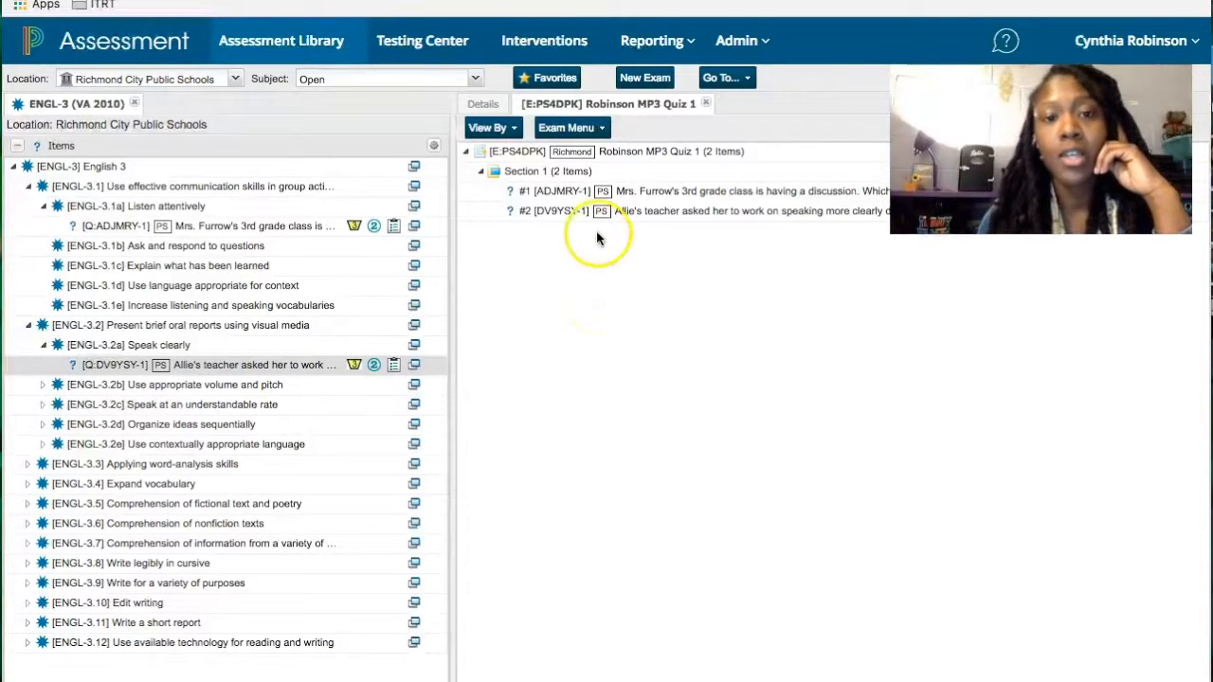
- In the Testing Center, choose ENGL-3 (VA 2010) from VA Current Standards > ENGL as the subject
left_click(441, 45)
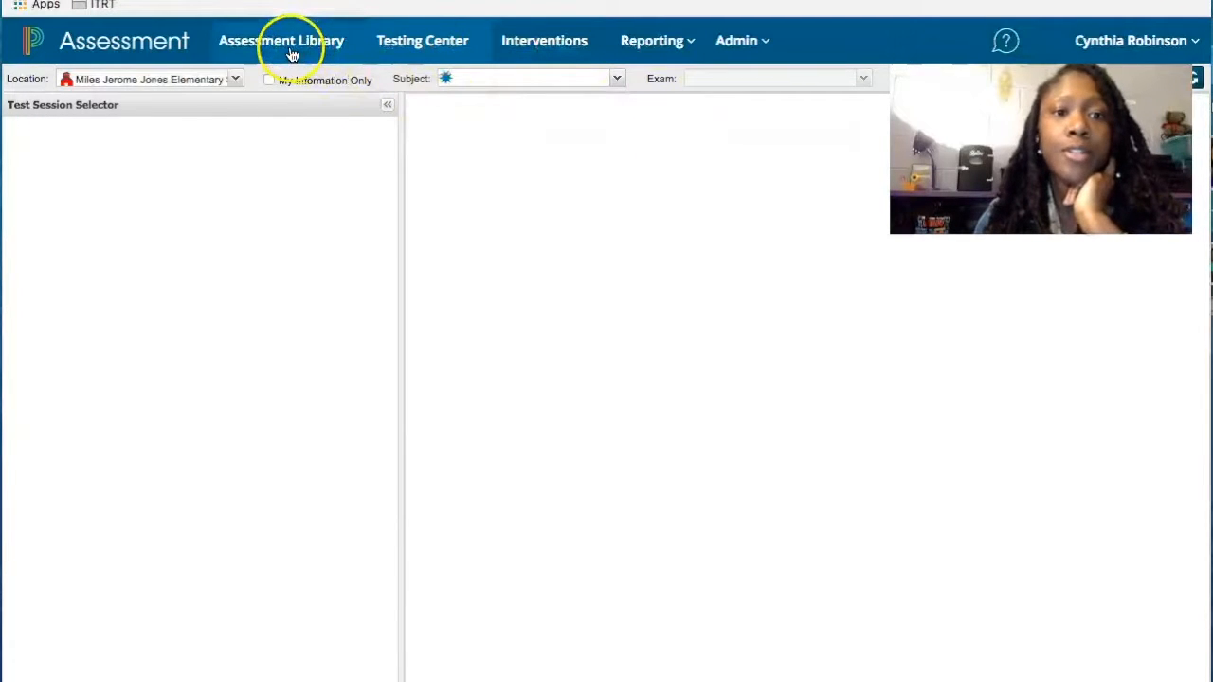
left_click(616, 80)
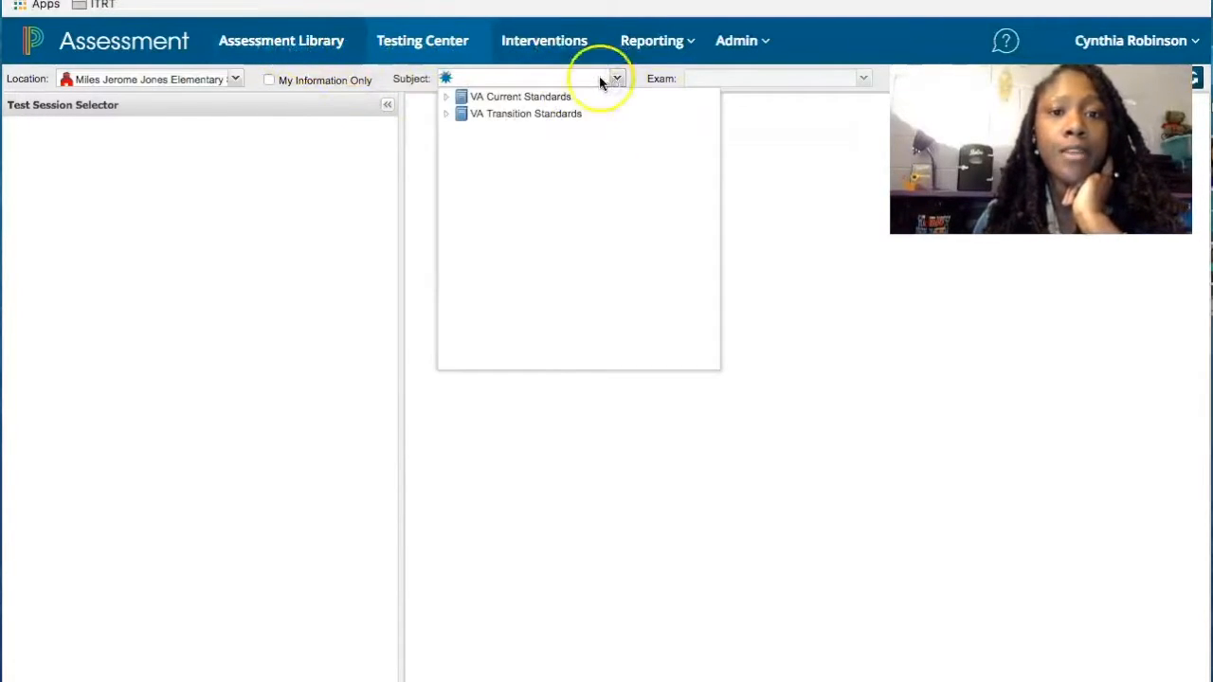
left_click(447, 100)
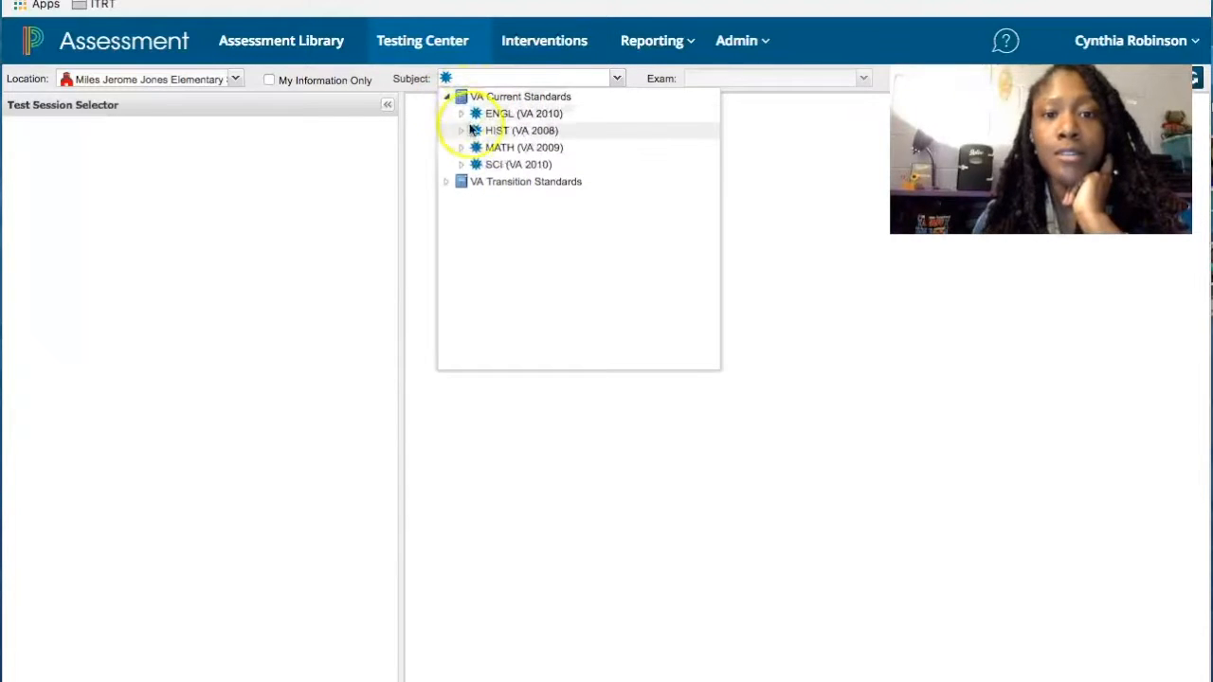
left_click(460, 115)
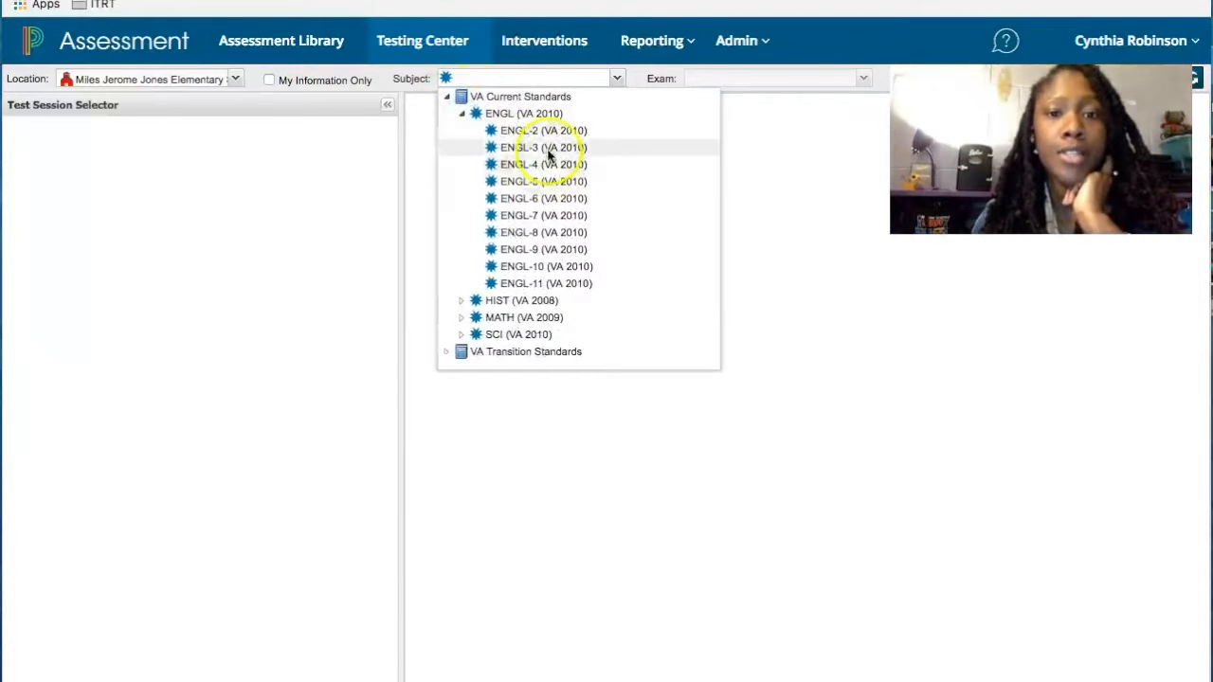
left_click(548, 152)
- Choose Robinson MP3 Quiz 1 from the Quiz > Miles Jerome Jones Elementary exam folder
left_click(774, 80)
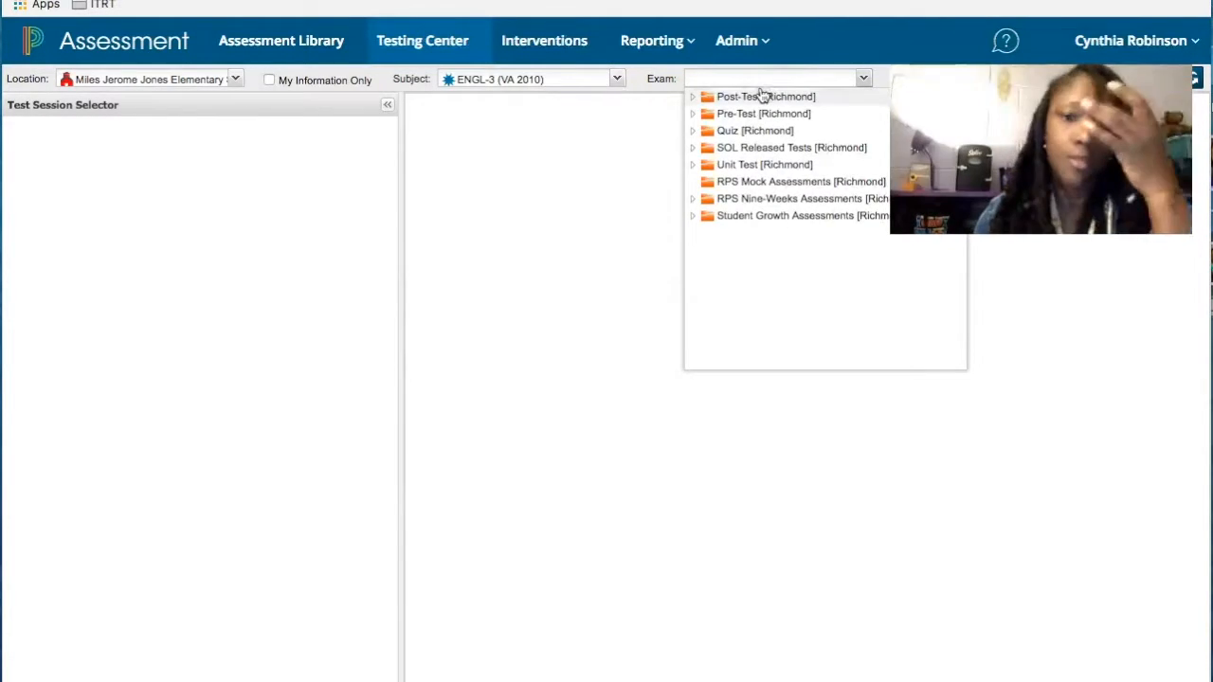
left_click(692, 132)
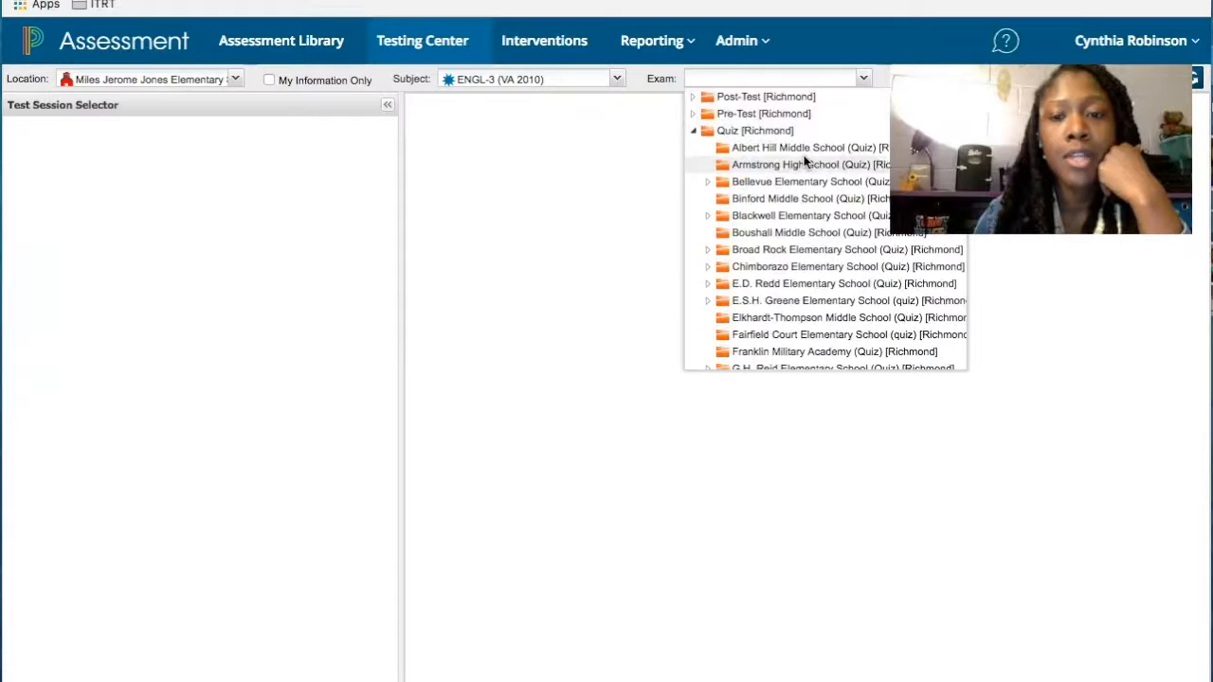
scroll(763, 287, "down", 8)
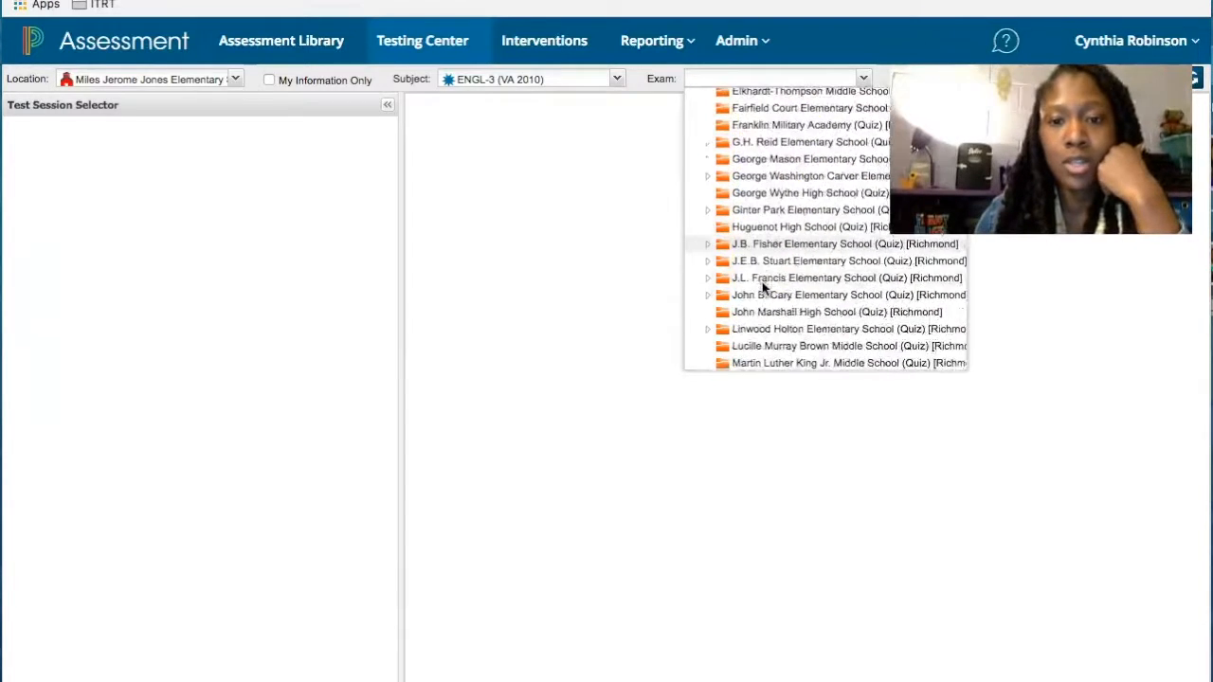
left_click(707, 283)
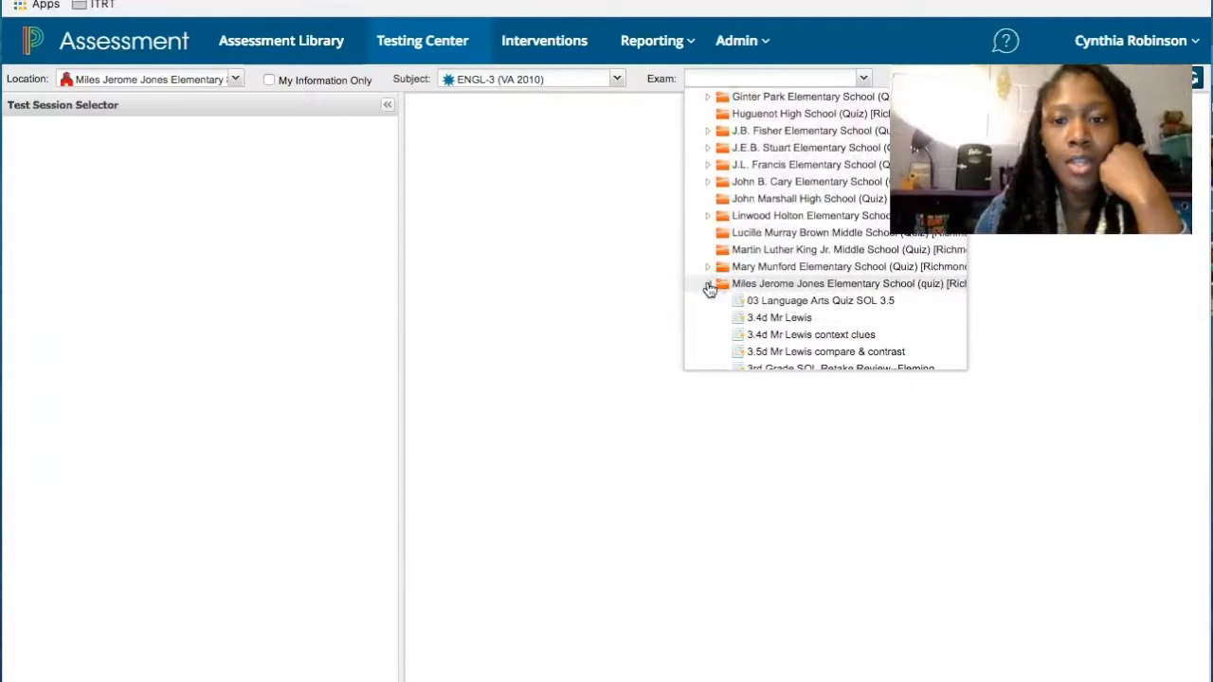
scroll(710, 289, "down", 6)
scroll(710, 289, "down", 2)
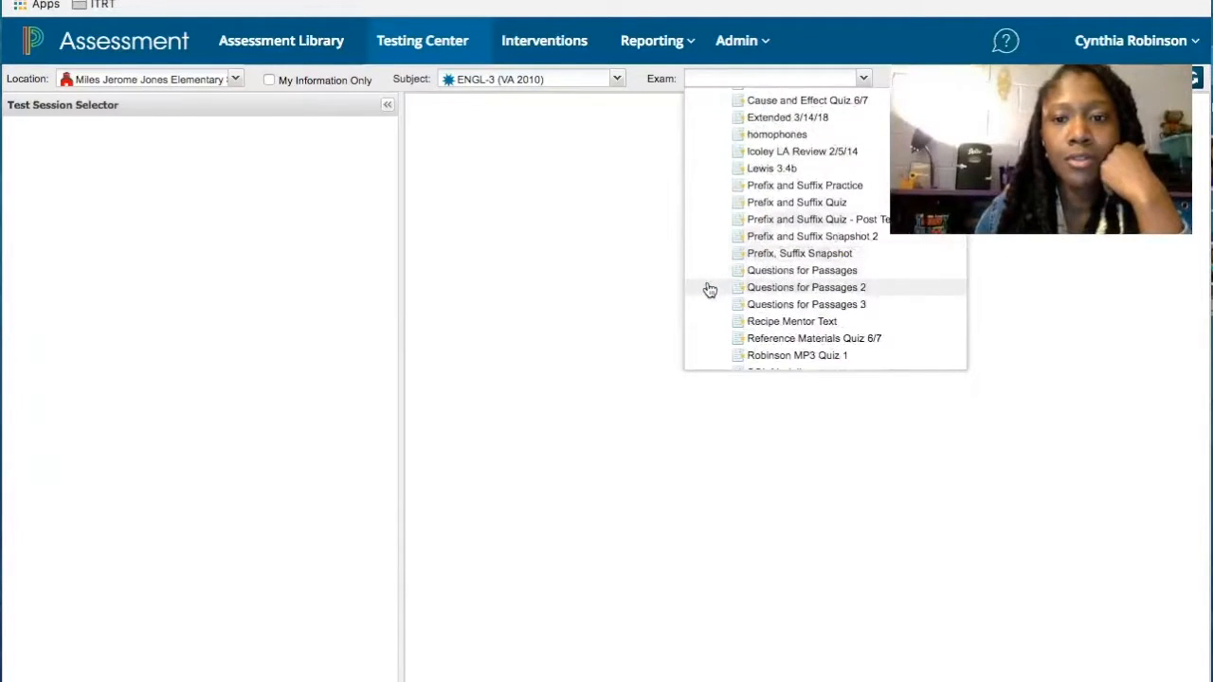
left_click(777, 320)
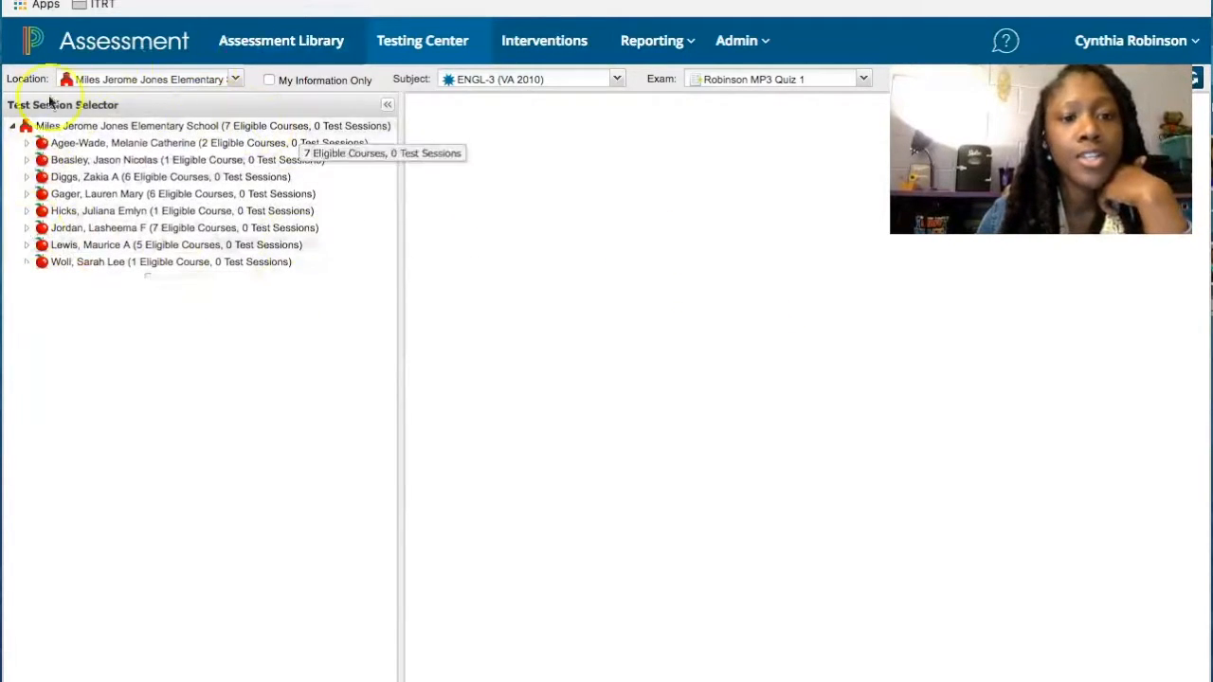
- Select the first teacher's 3rd Grade Homeroom course and start a new PowerTest session for it
left_click(26, 143)
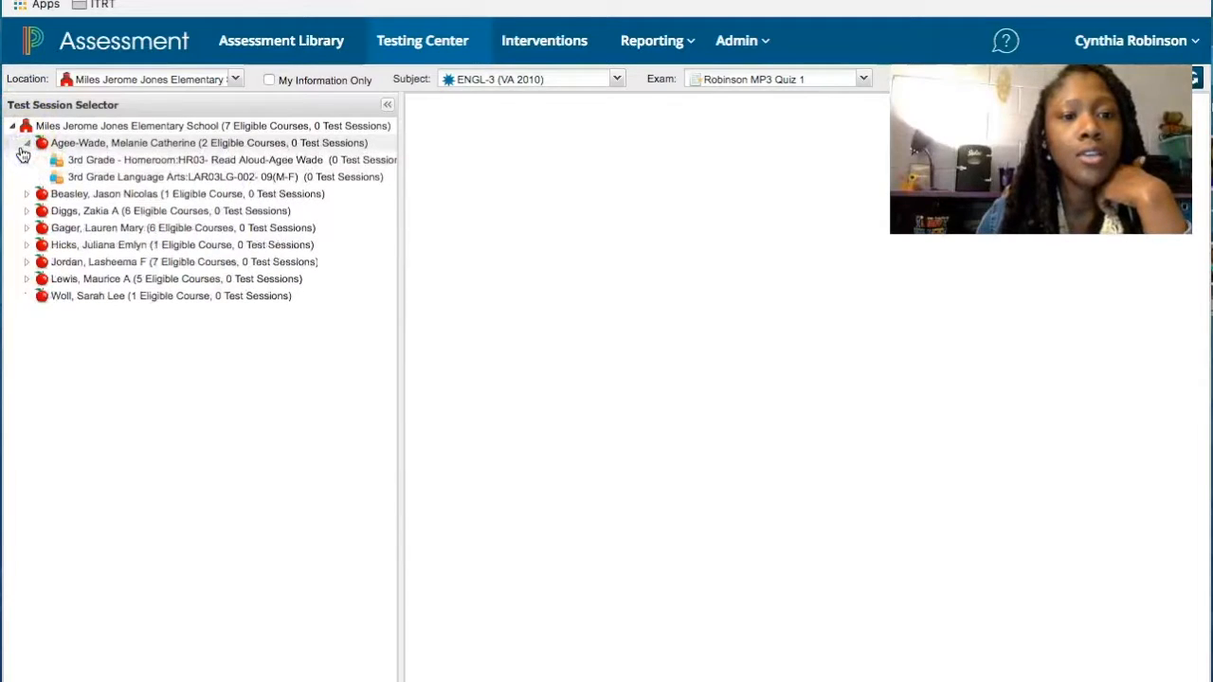
left_click(168, 168)
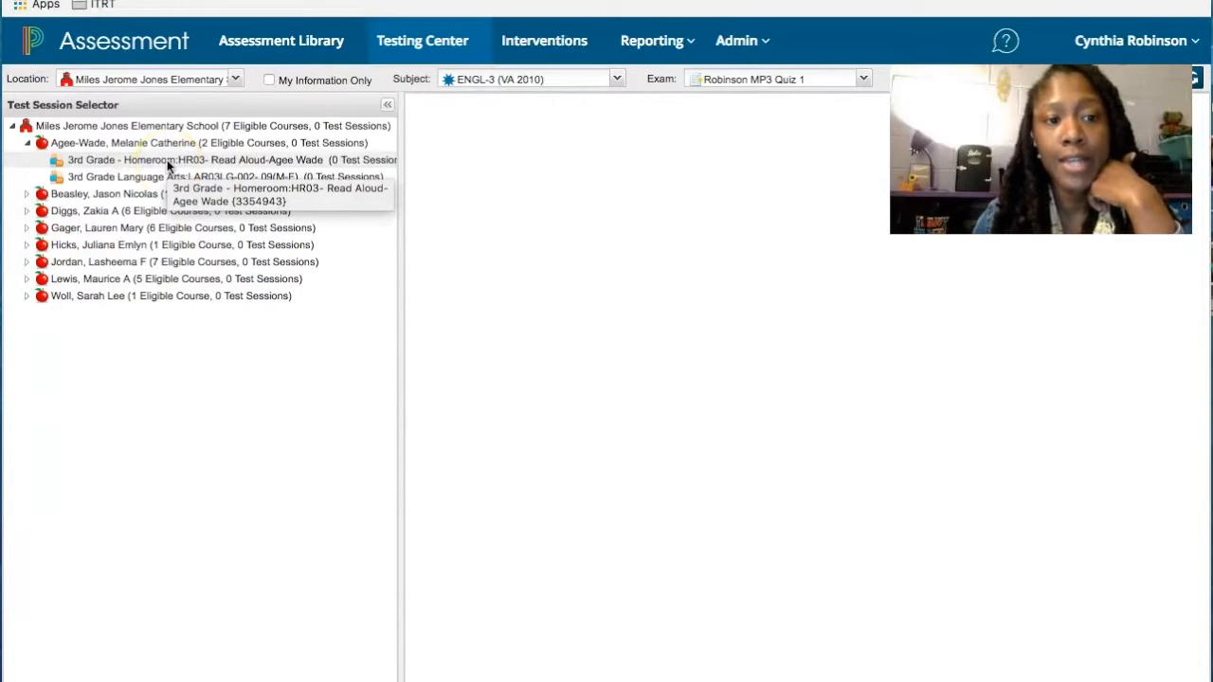
left_click(167, 163)
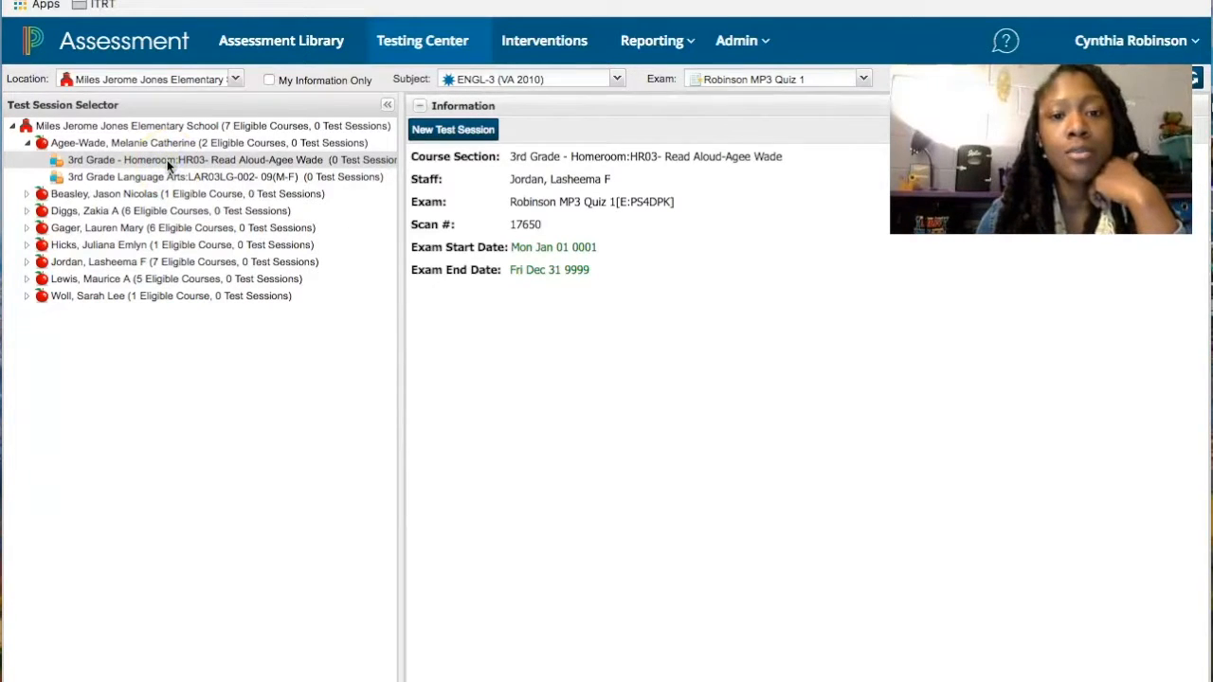
left_click(451, 133)
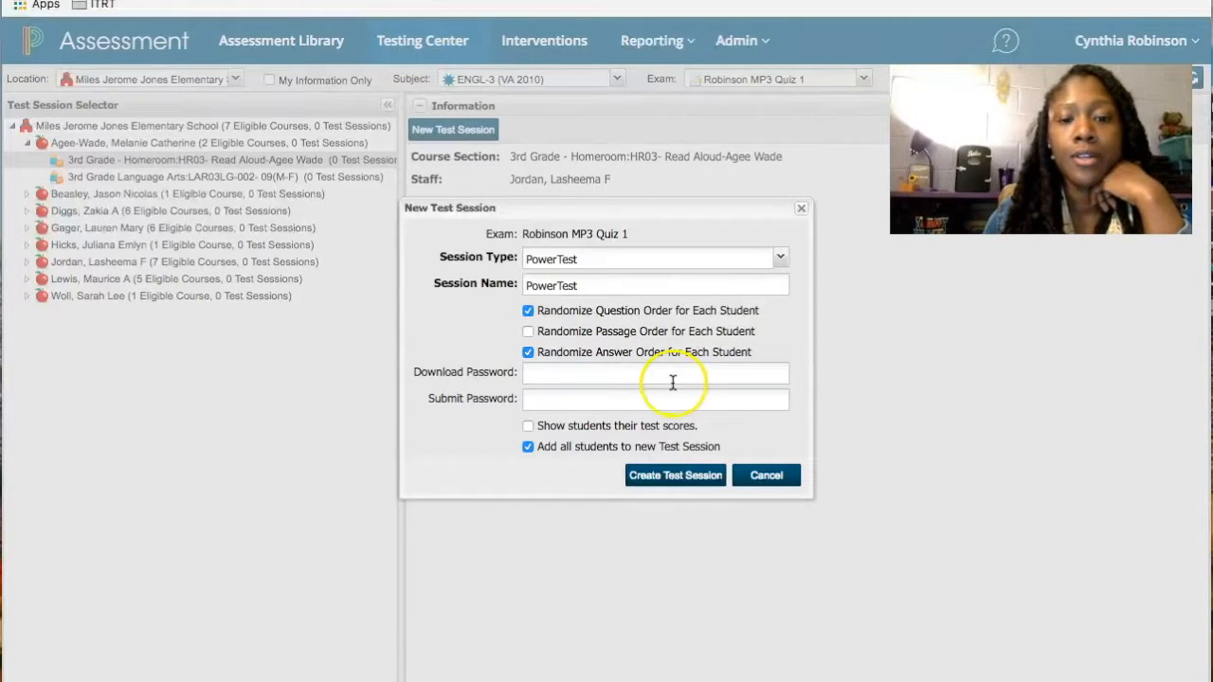
- Create the Pending test session with 'Add all students to new Test Session' unchecked
left_click(534, 400)
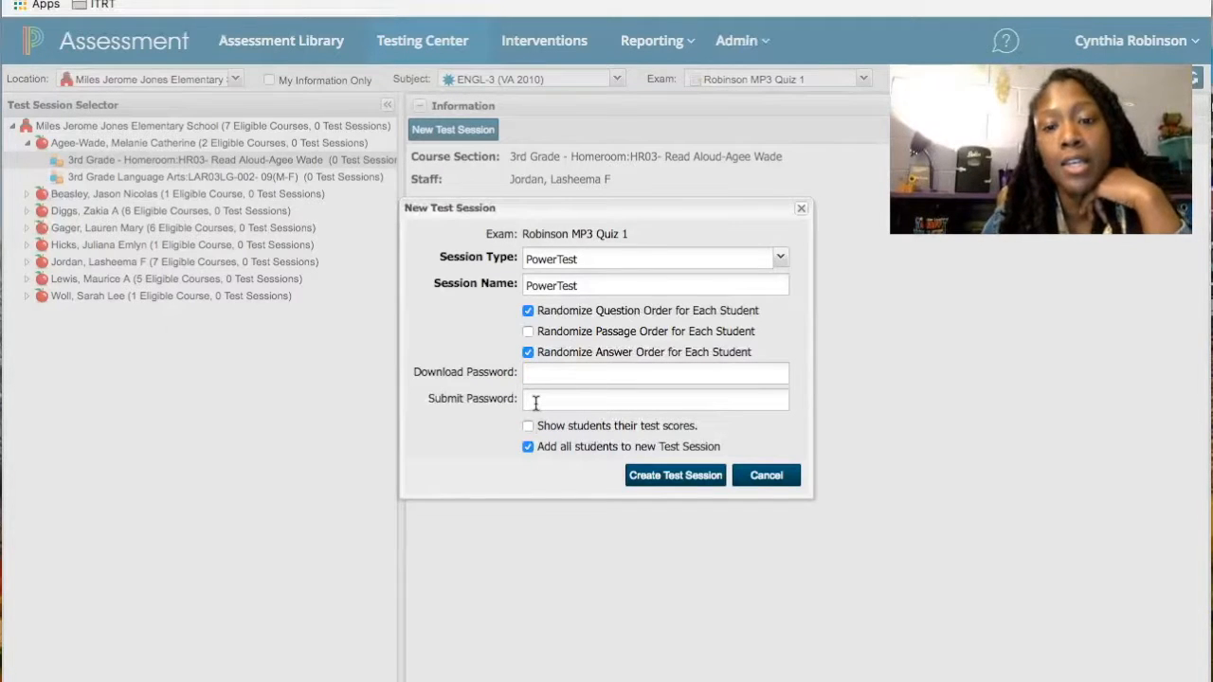
left_click(527, 449)
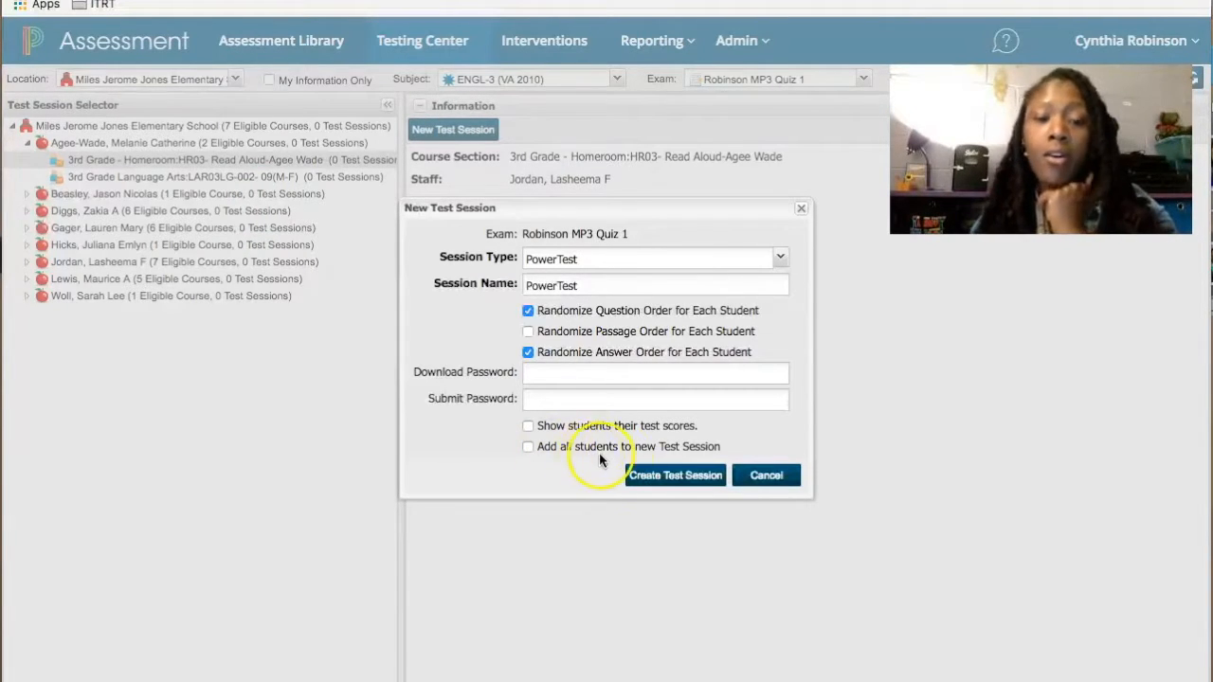
left_click(666, 477)
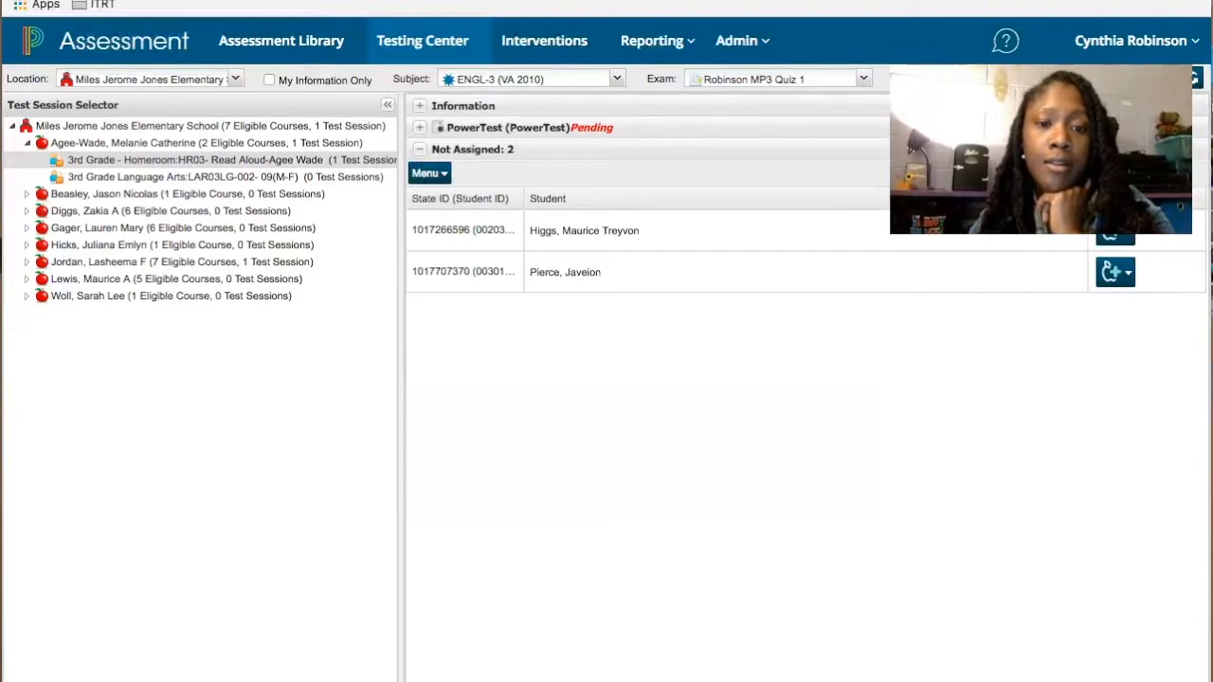
left_click(1123, 239)
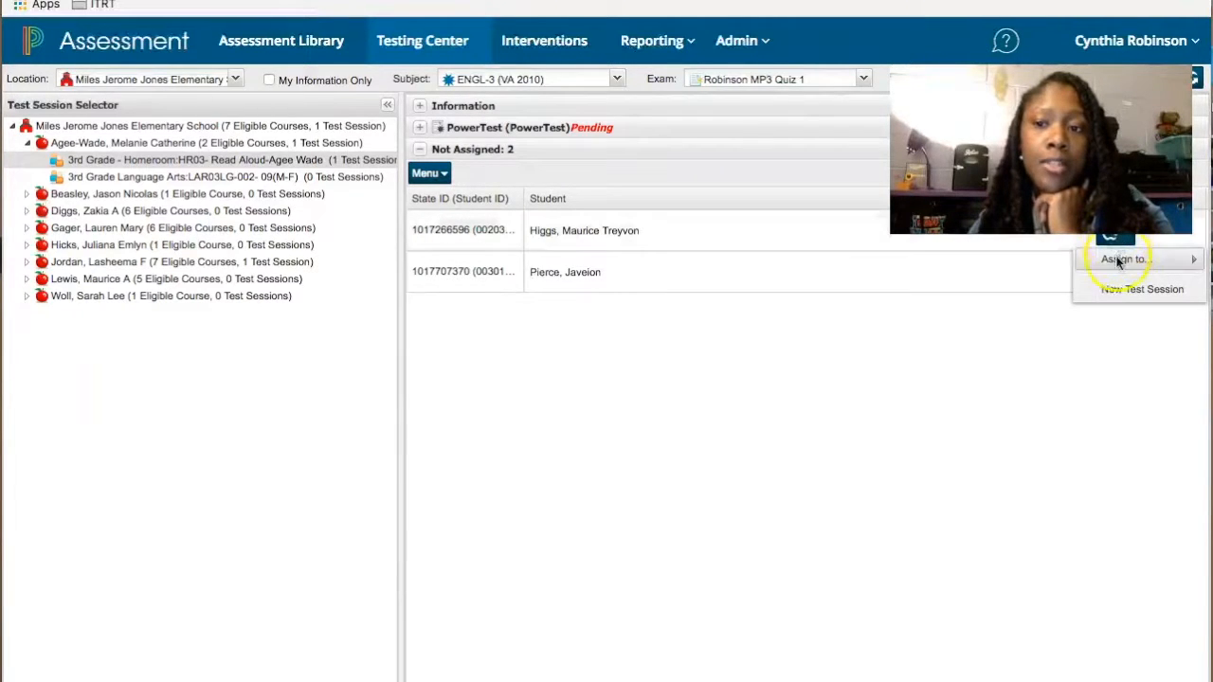
mouse_move(1120, 264)
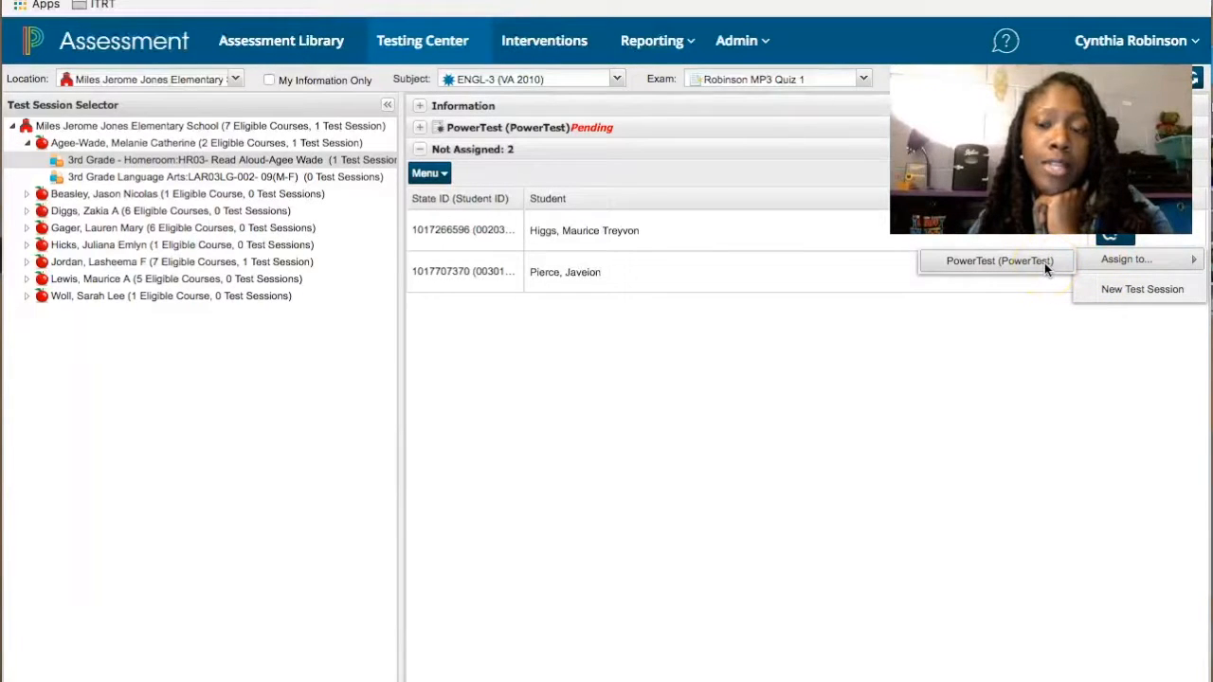
left_click(1013, 327)
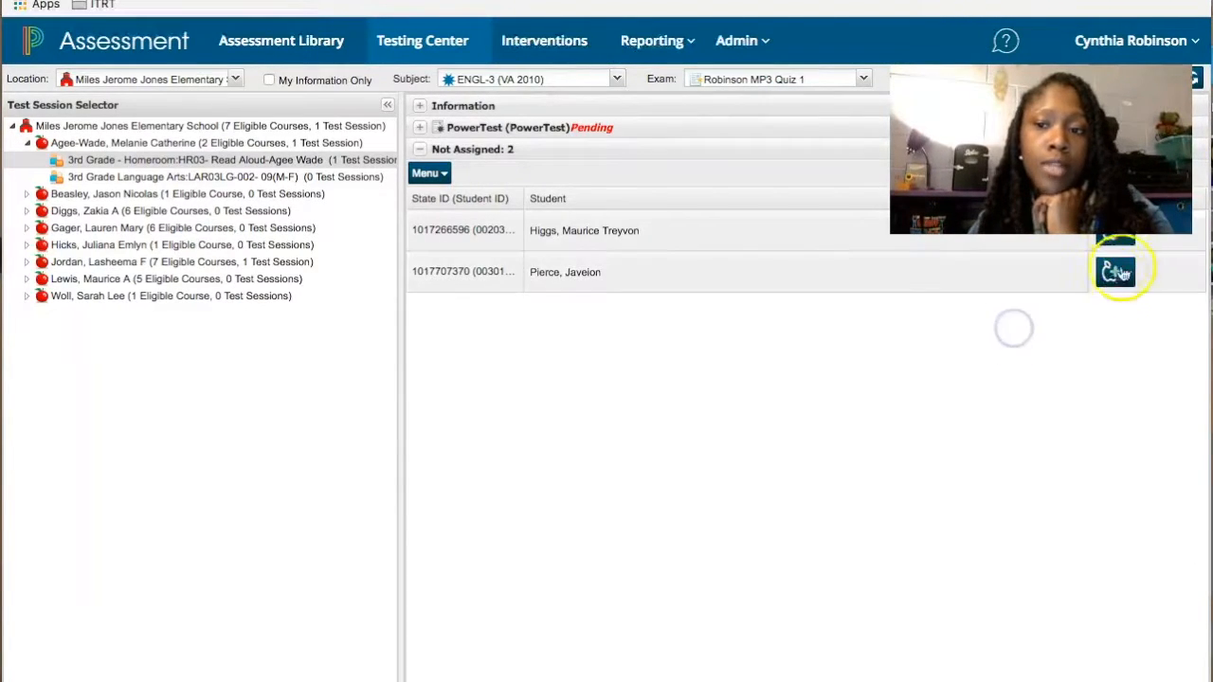
left_click(1118, 274)
mouse_move(1123, 302)
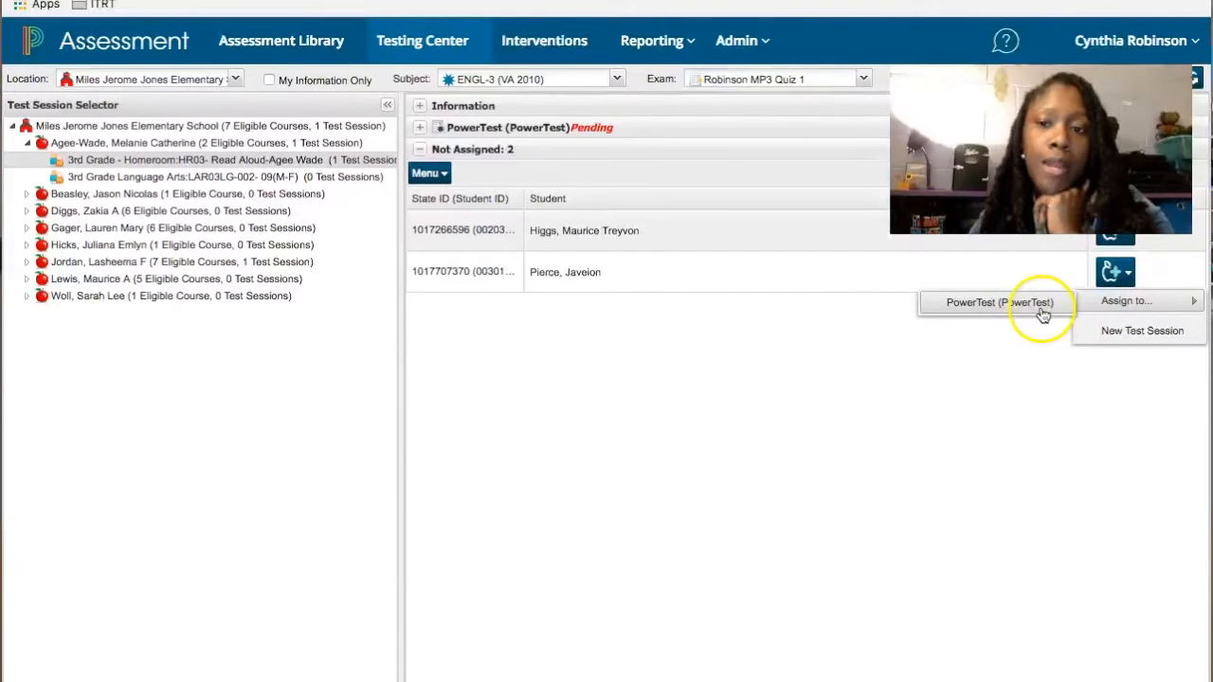
left_click(853, 363)
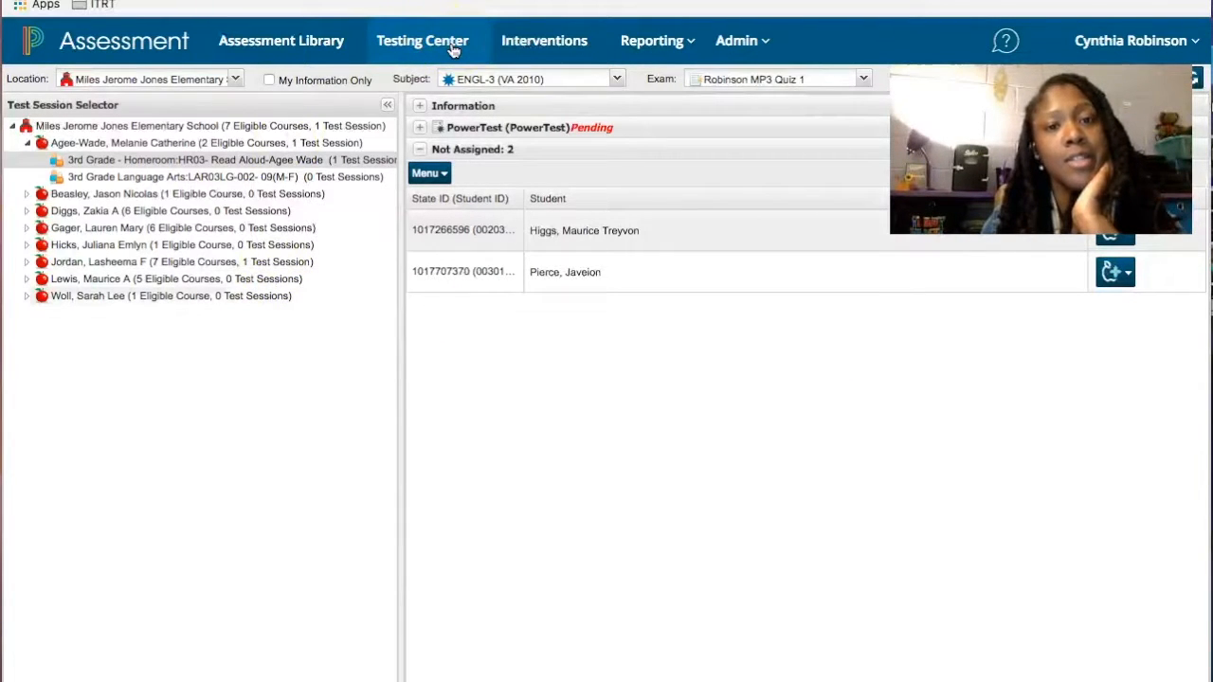
- Open Reporting > Assessment Results and set the location to Miles Jerome Jones Elementary School
left_click(674, 44)
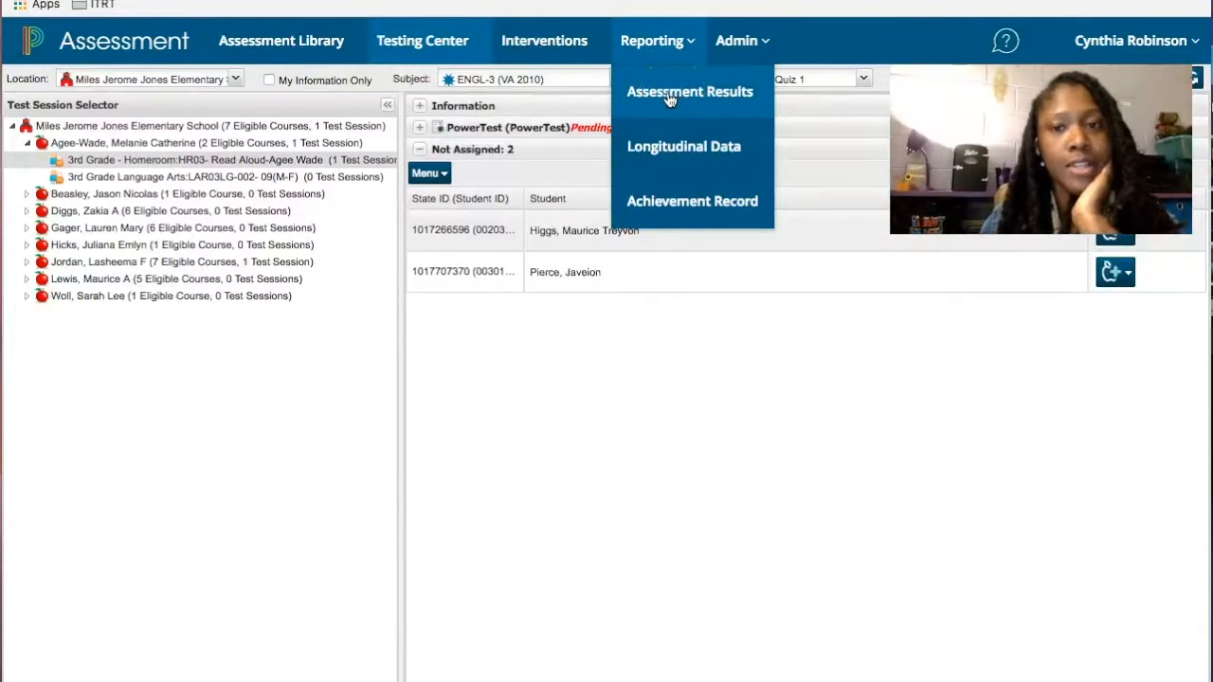
left_click(661, 40)
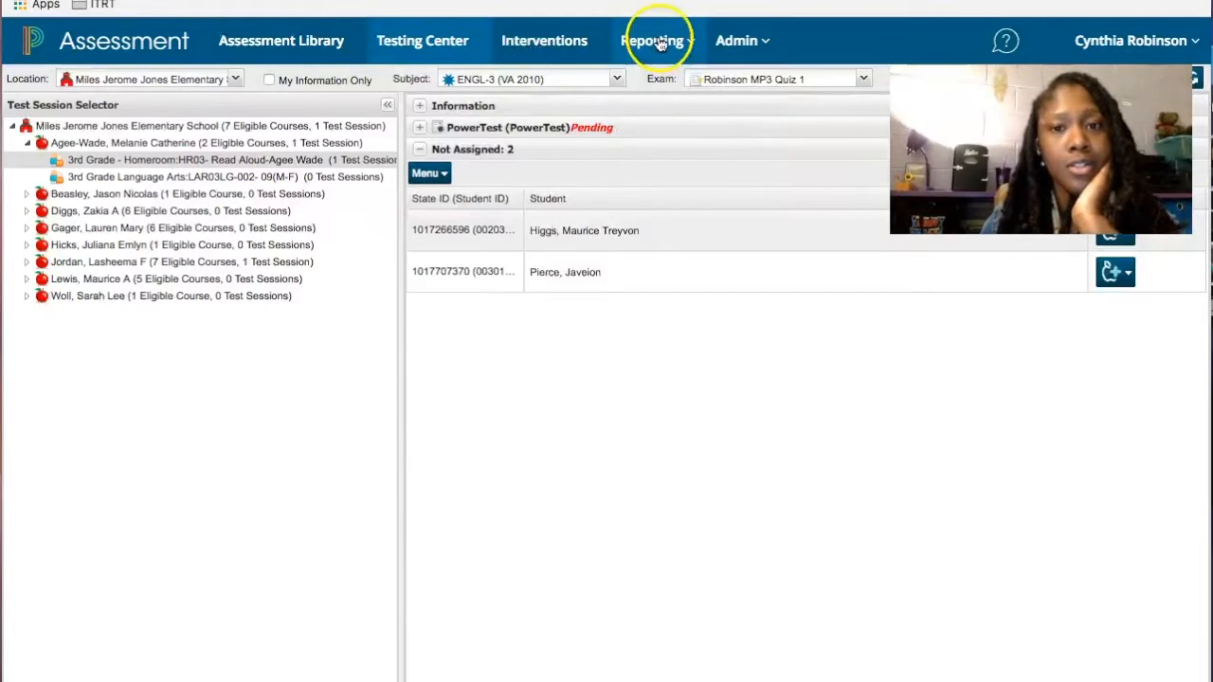
left_click(663, 38)
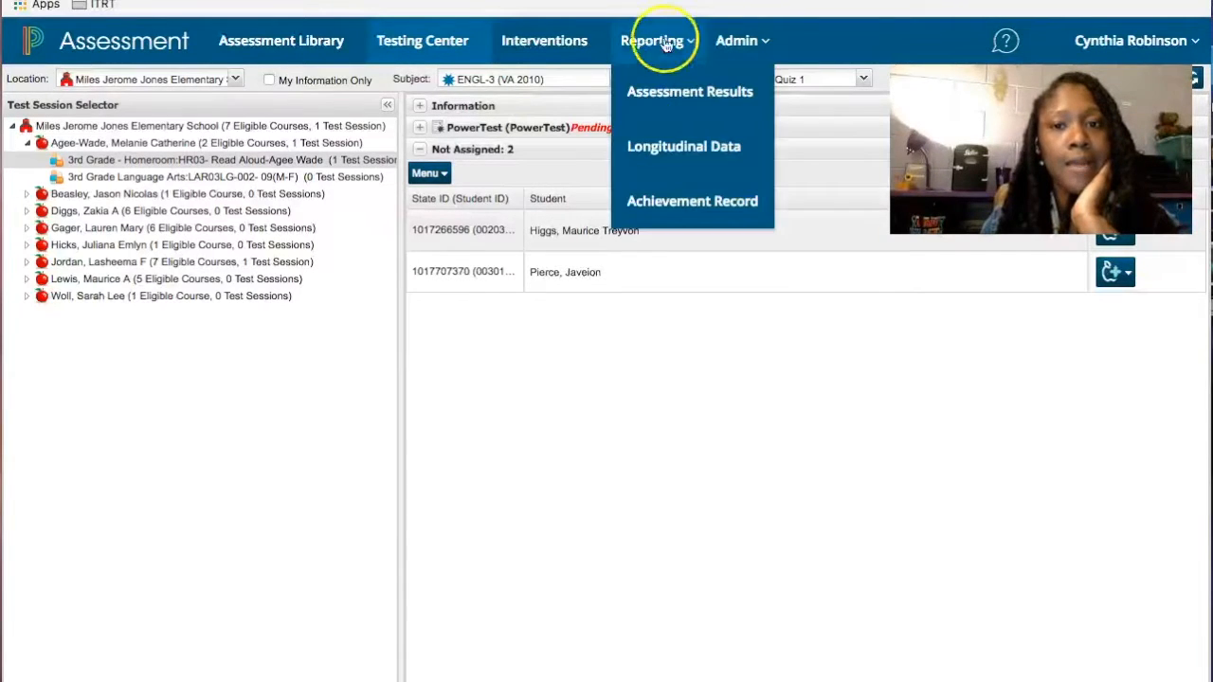
left_click(666, 94)
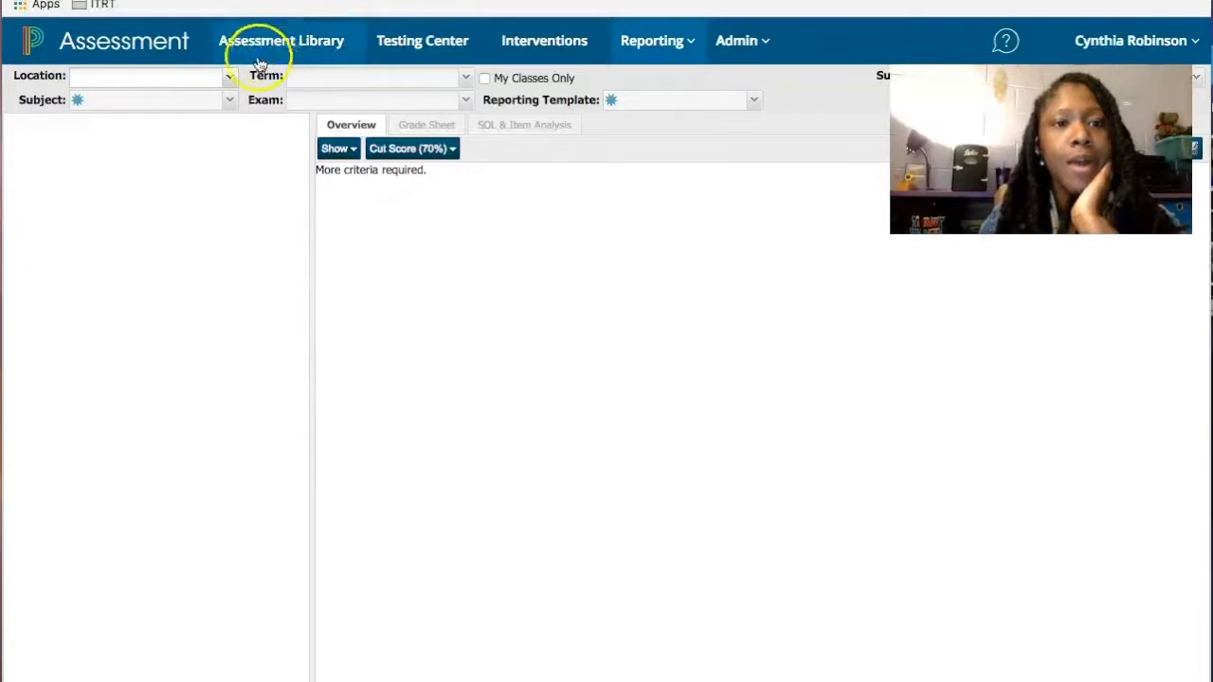
left_click(229, 77)
left_click(222, 97)
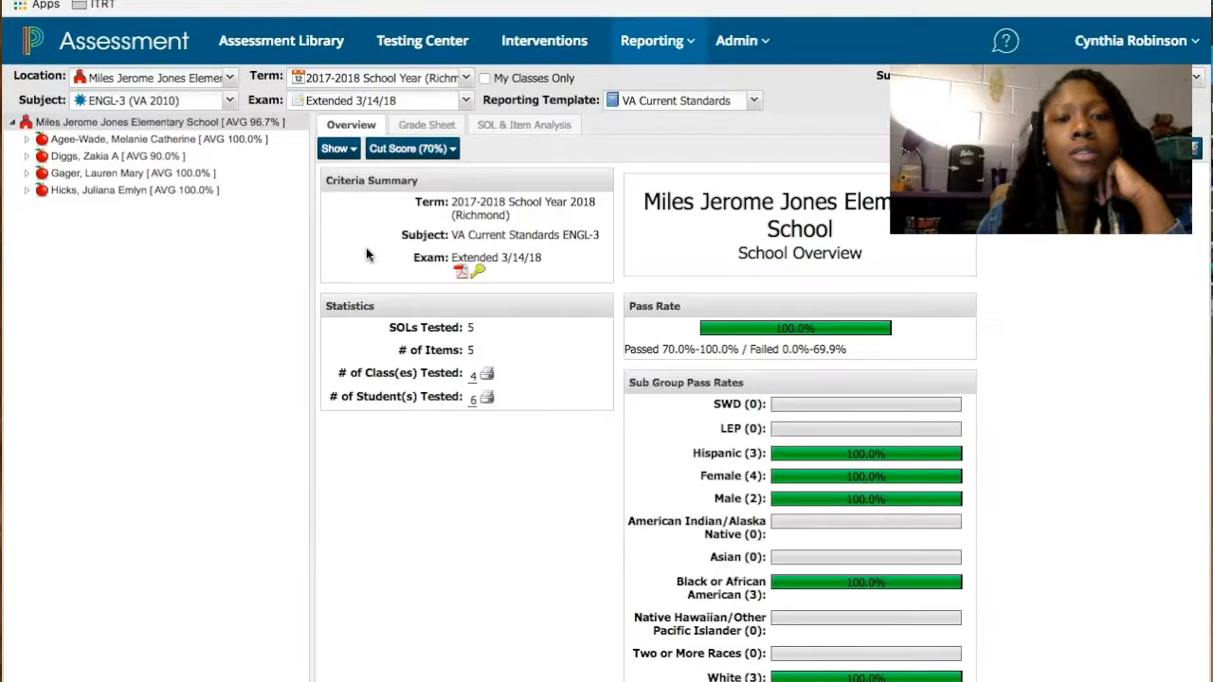
- Expand the teacher and 3rd Grade Language Arts in the results tree and open the first student's overview
mouse_move(671, 52)
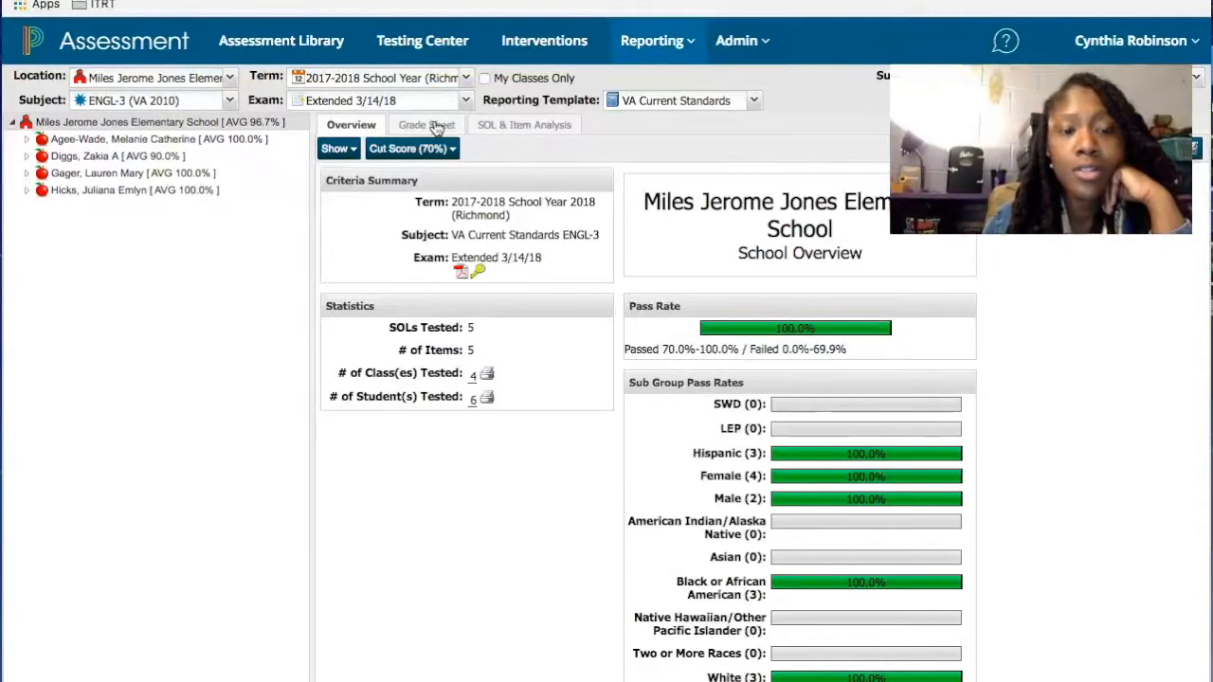
left_click(27, 139)
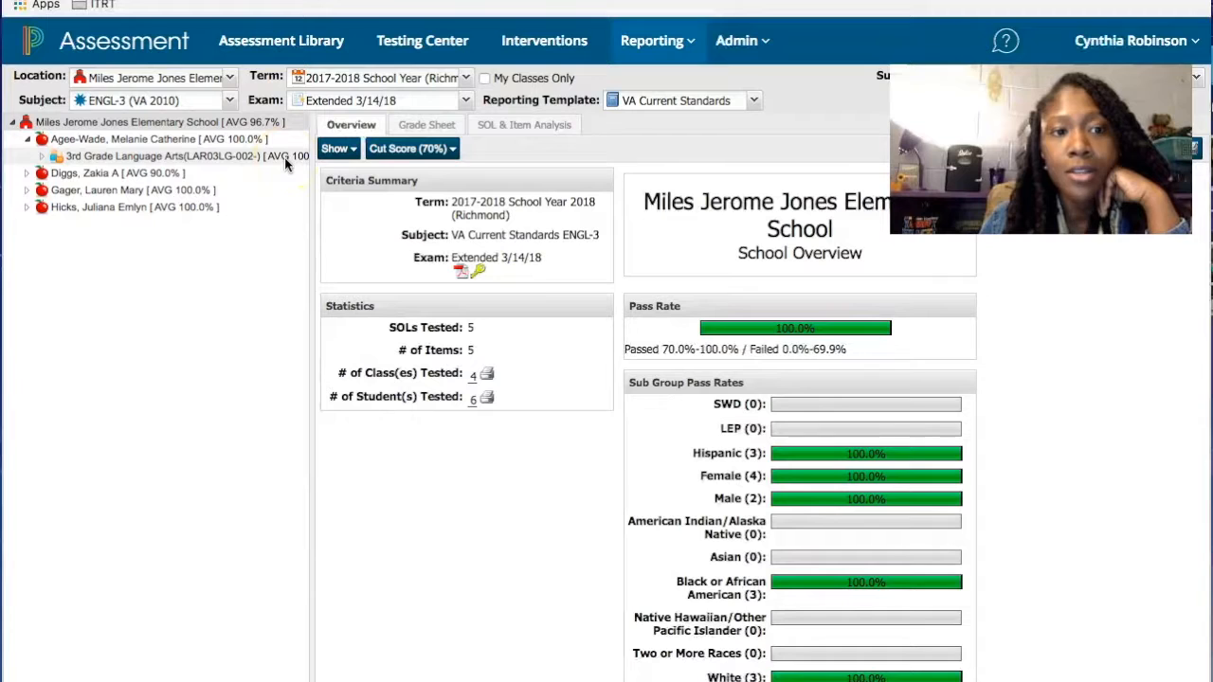
left_click(43, 157)
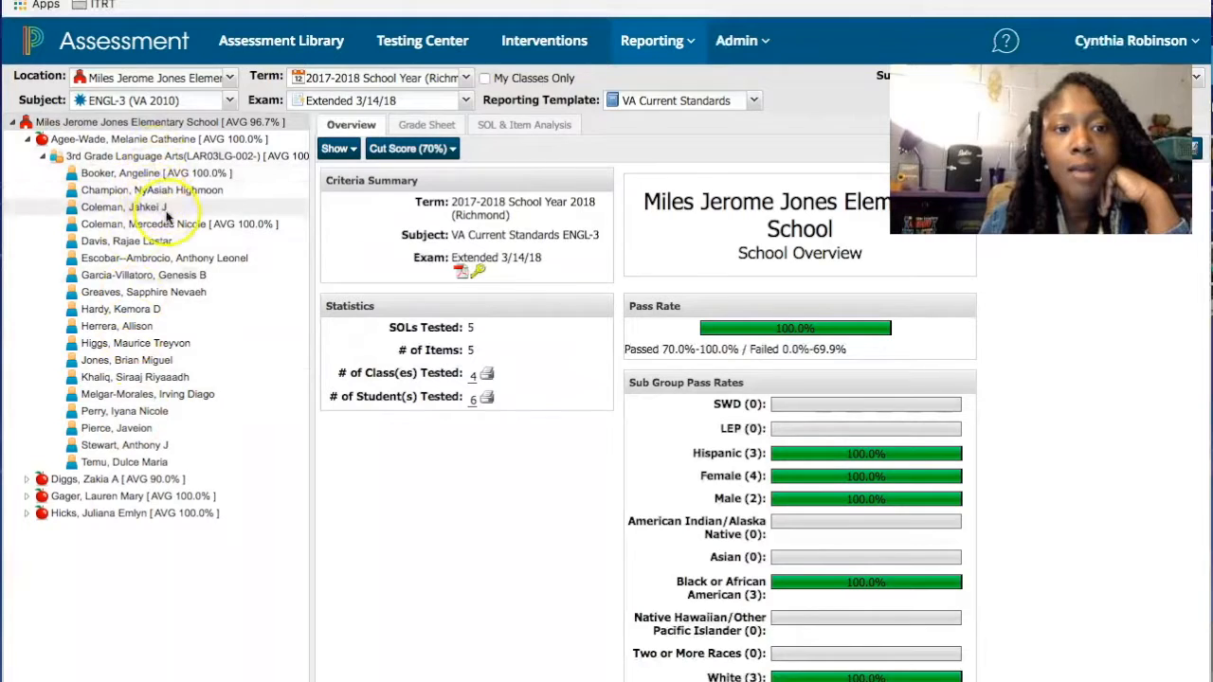
left_click(168, 179)
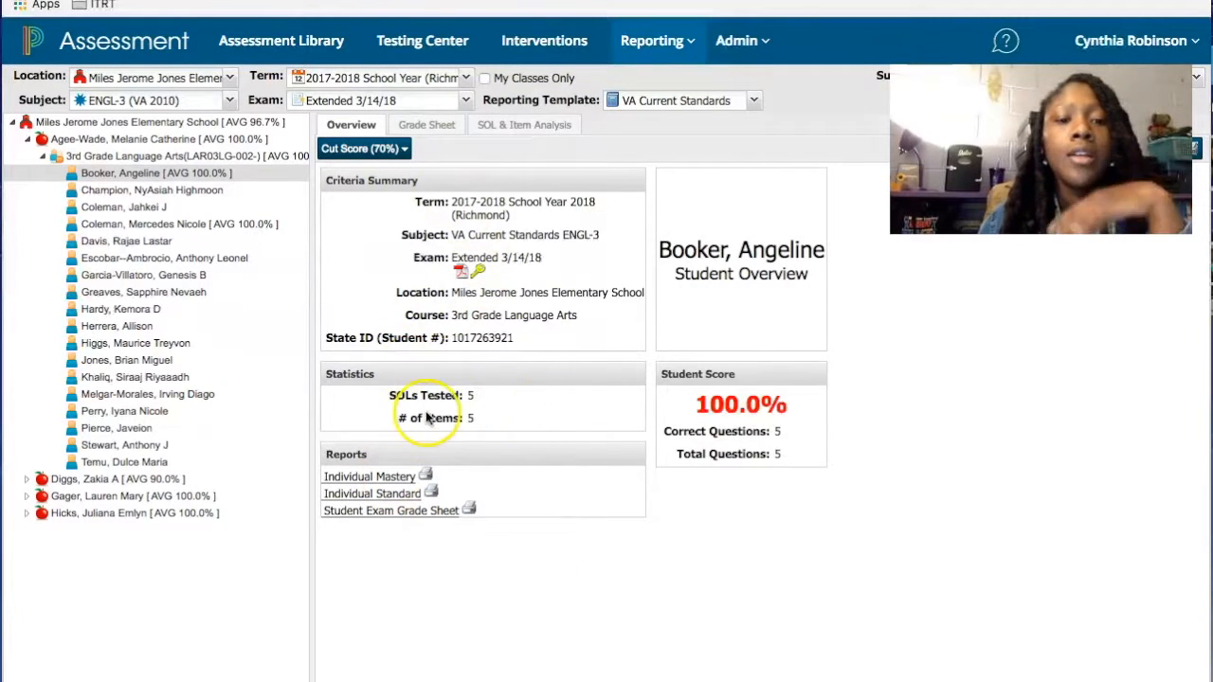
left_click(389, 478)
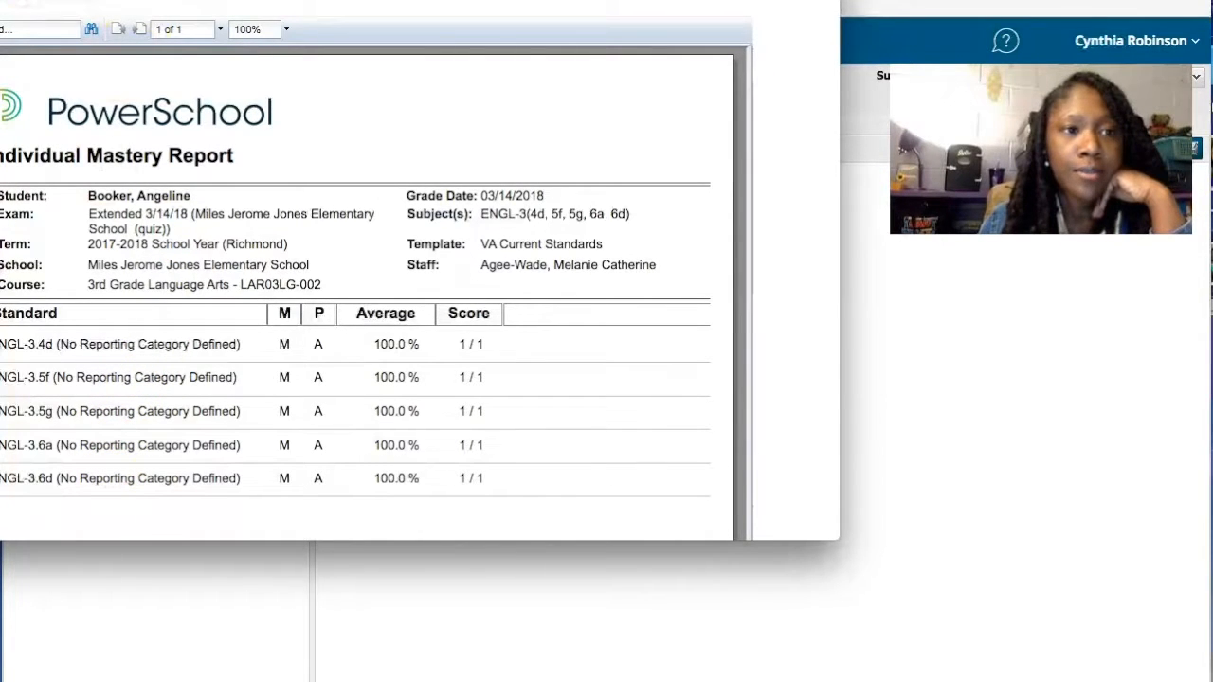
left_click(3, 2)
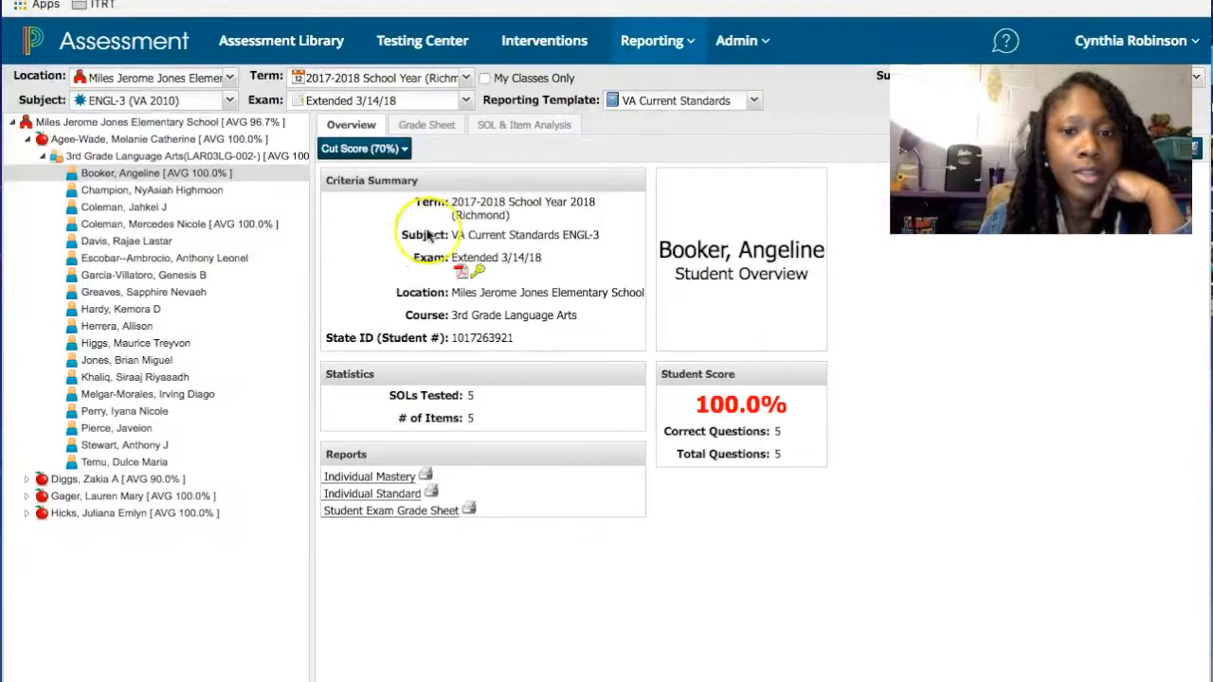
left_click(368, 496)
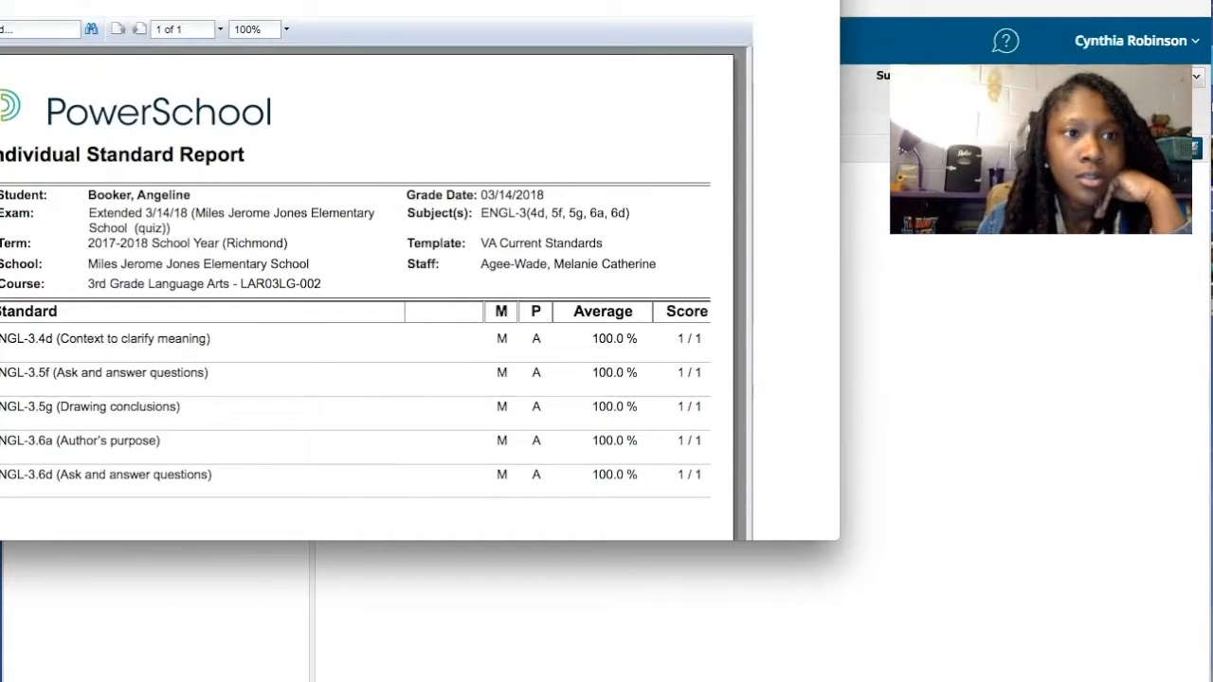
left_click(3, 2)
left_click(442, 508)
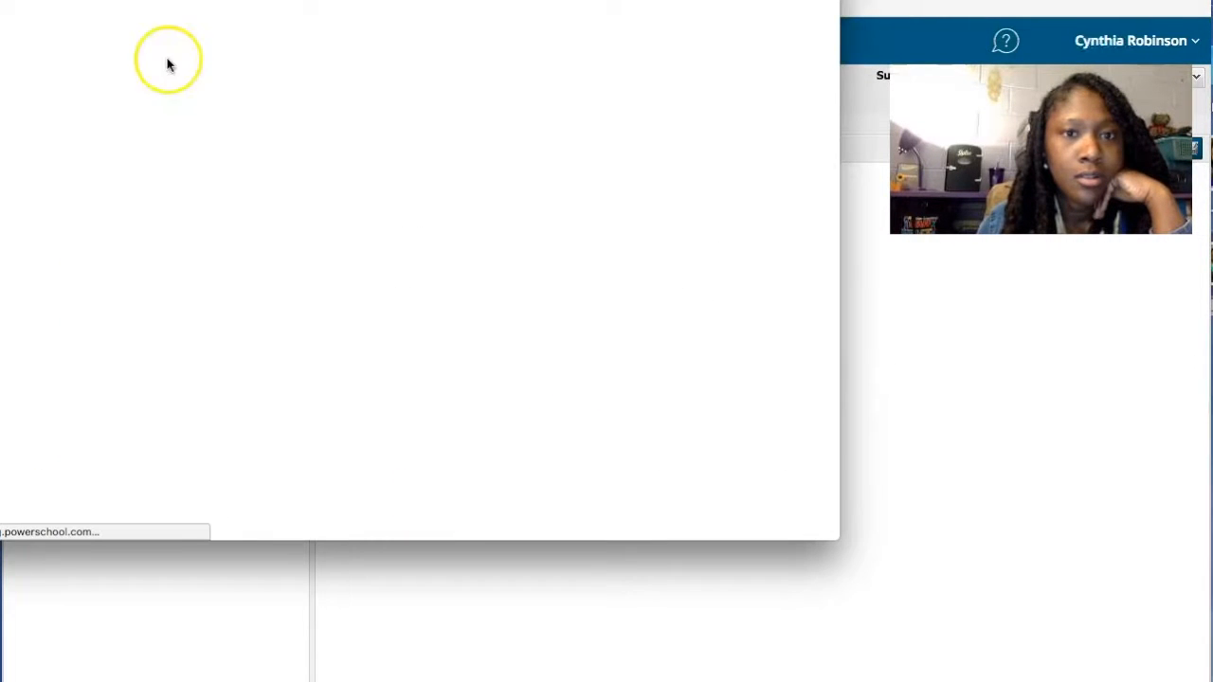
left_click(3, 2)
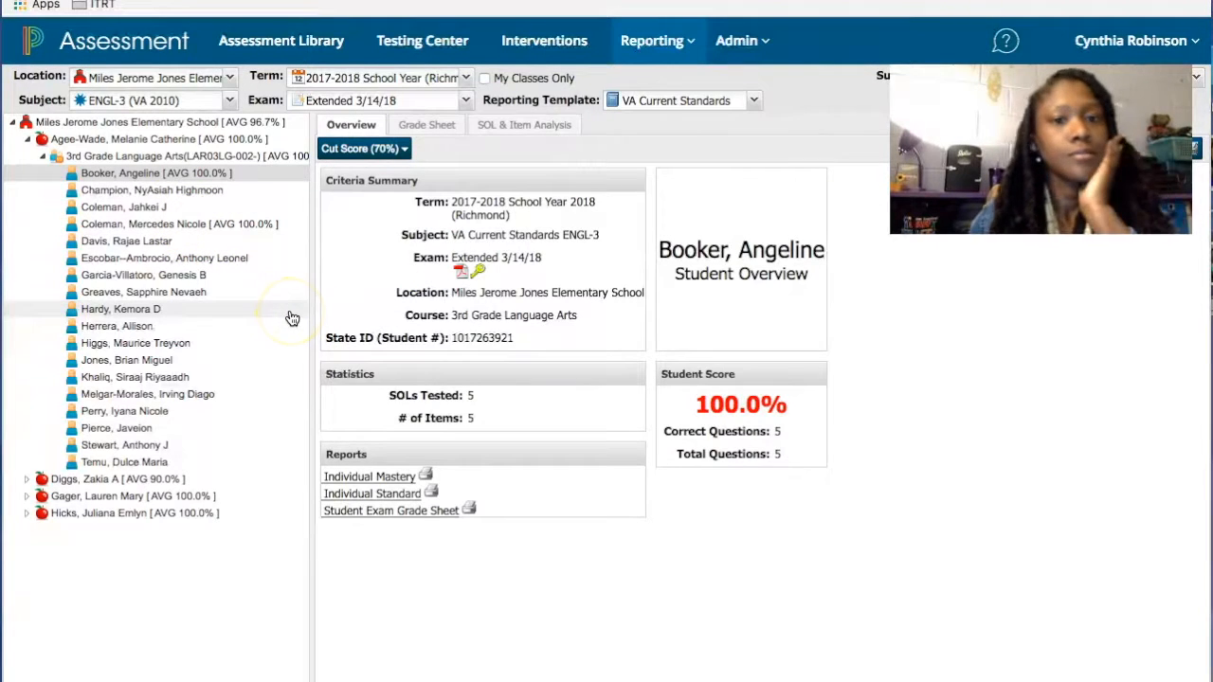
- Open the SOL & Item Analysis view and expand standards ENGL-3.4 and ENGL-3.5 to their questions
left_click(434, 128)
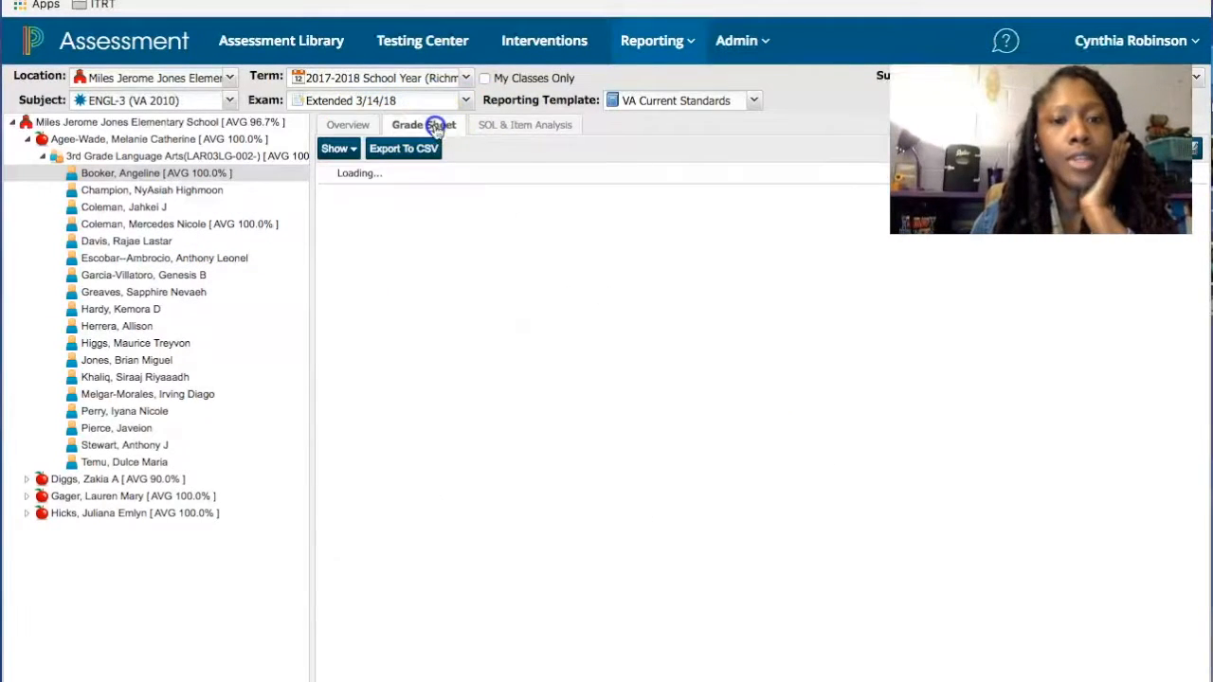
left_click(500, 131)
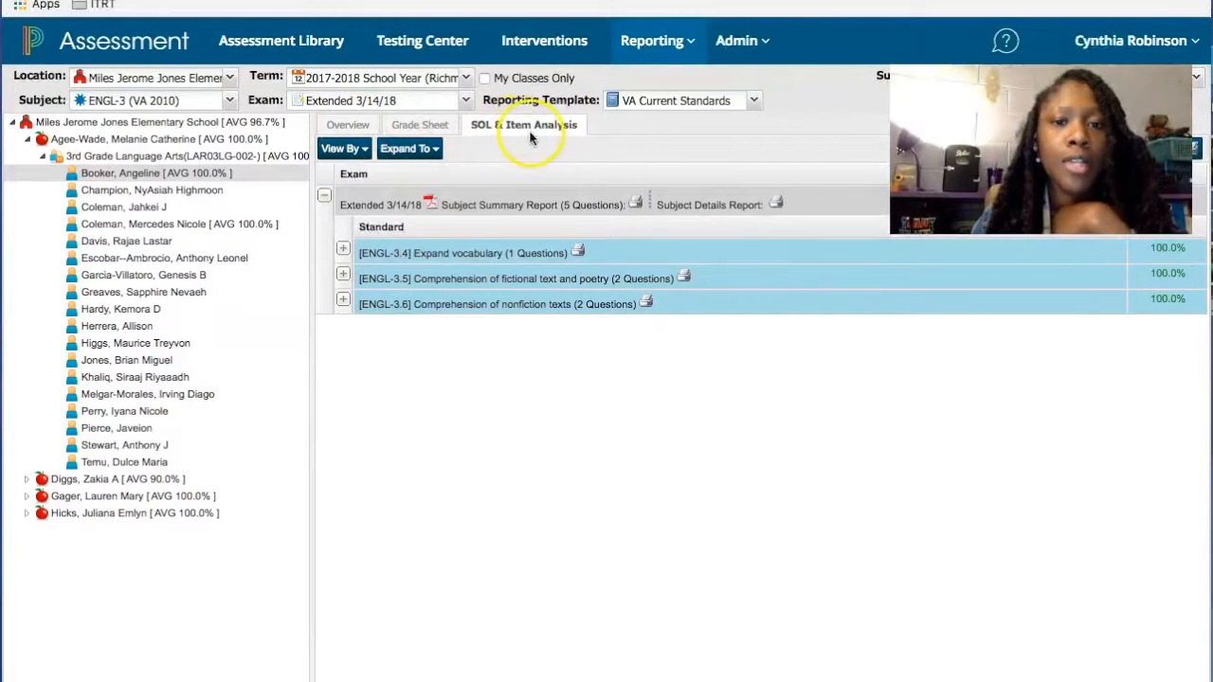
left_click(343, 250)
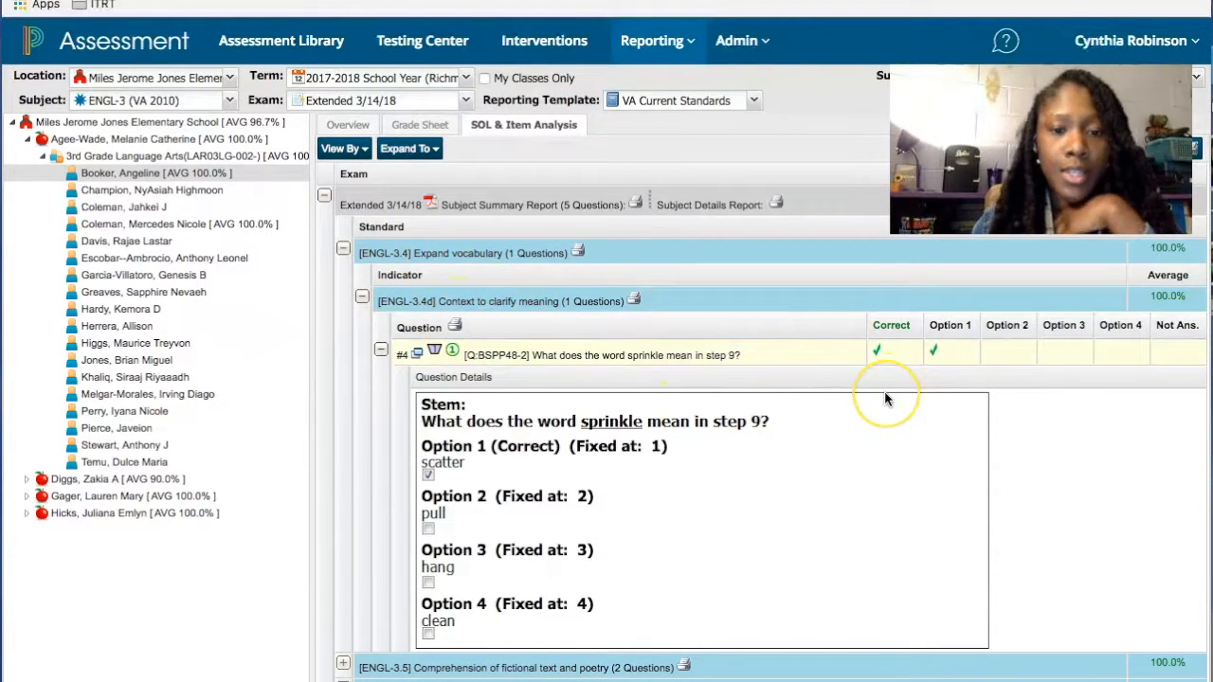
left_click(343, 664)
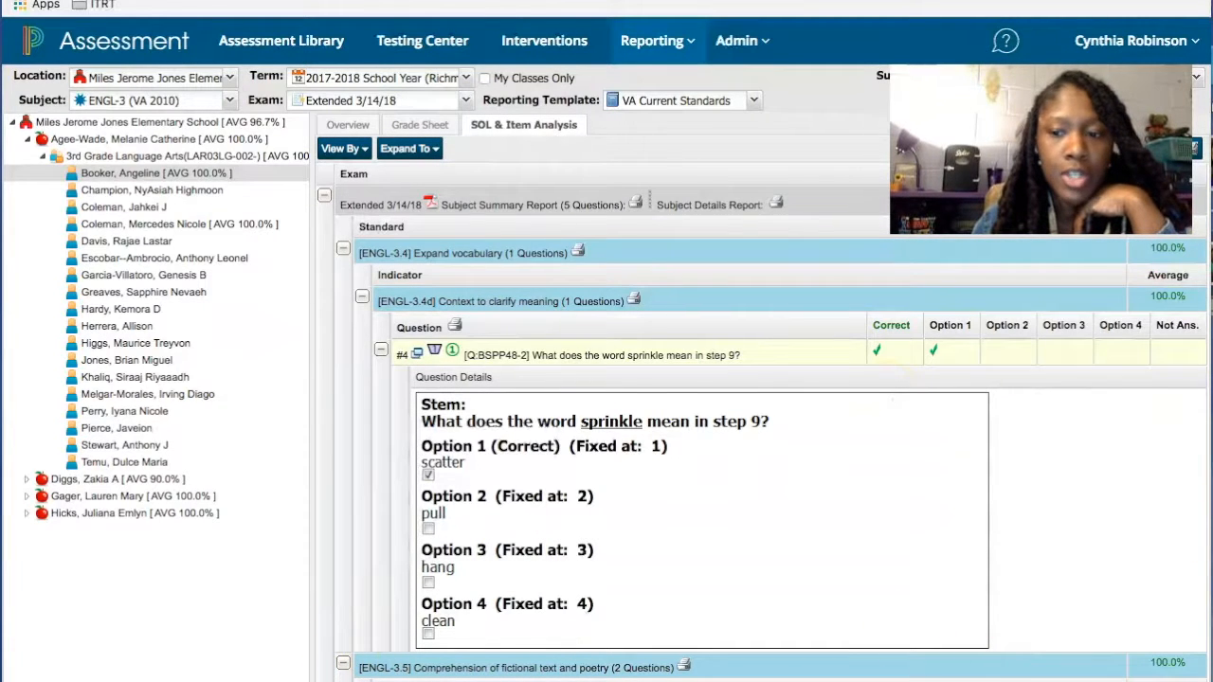